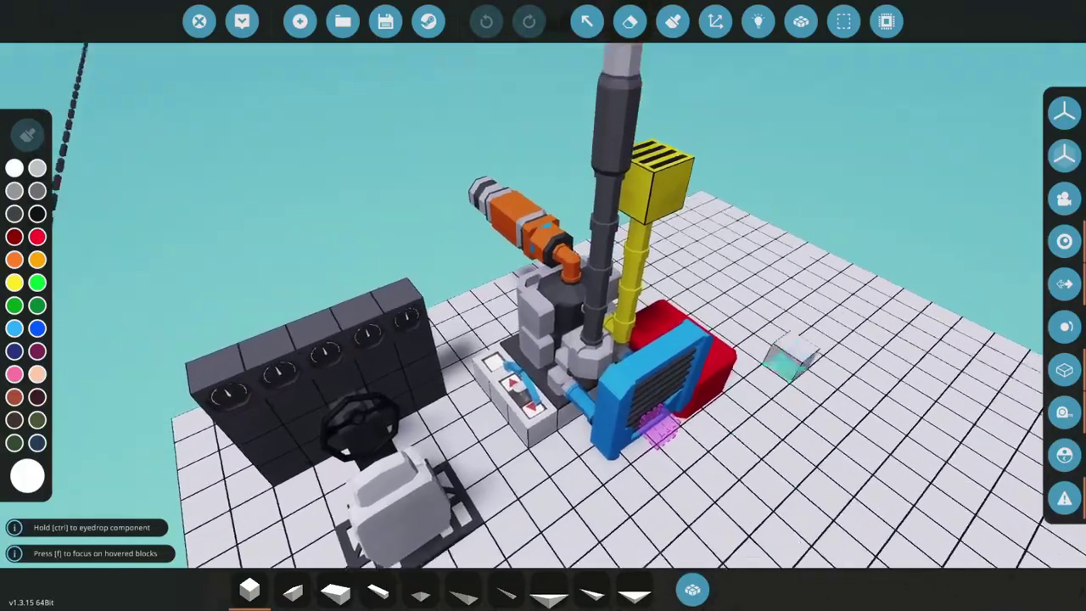
scroll(770, 526, down, 3)
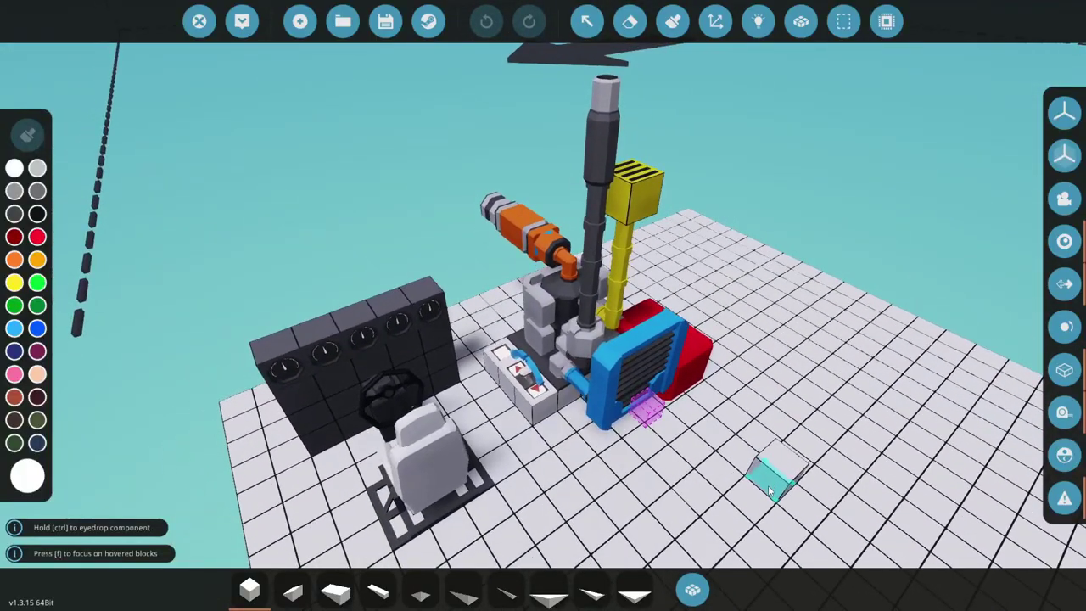
scroll(611, 513, up, 3)
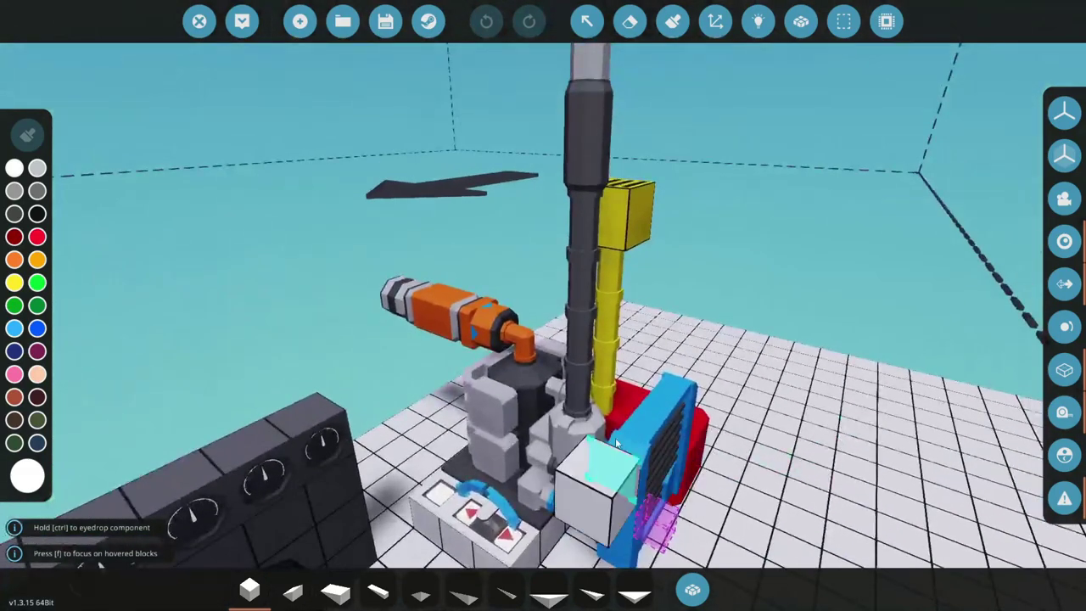
click(617, 442)
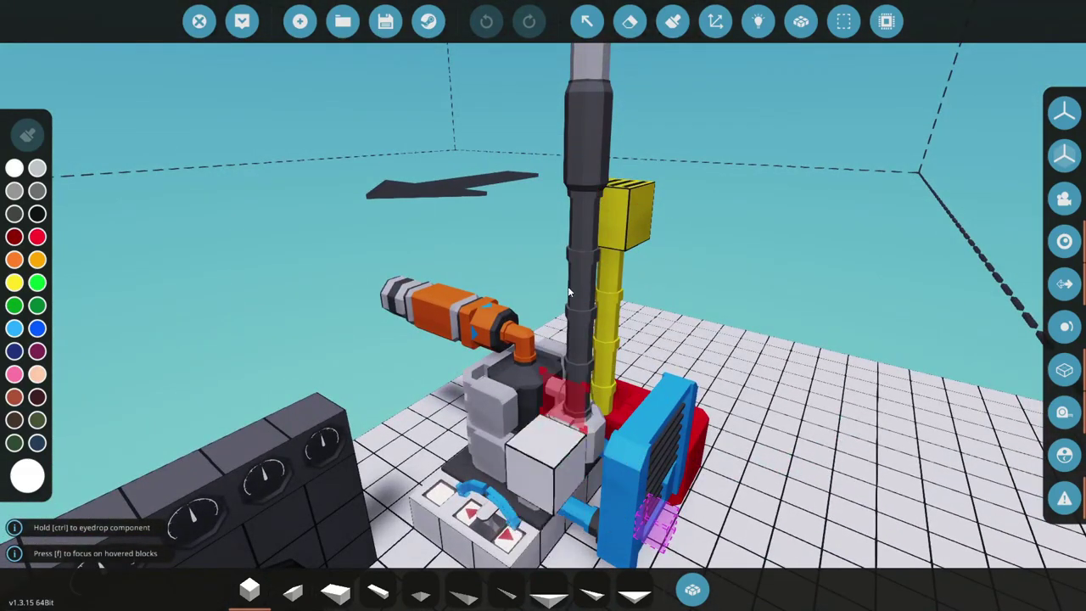
key(ctrl+z)
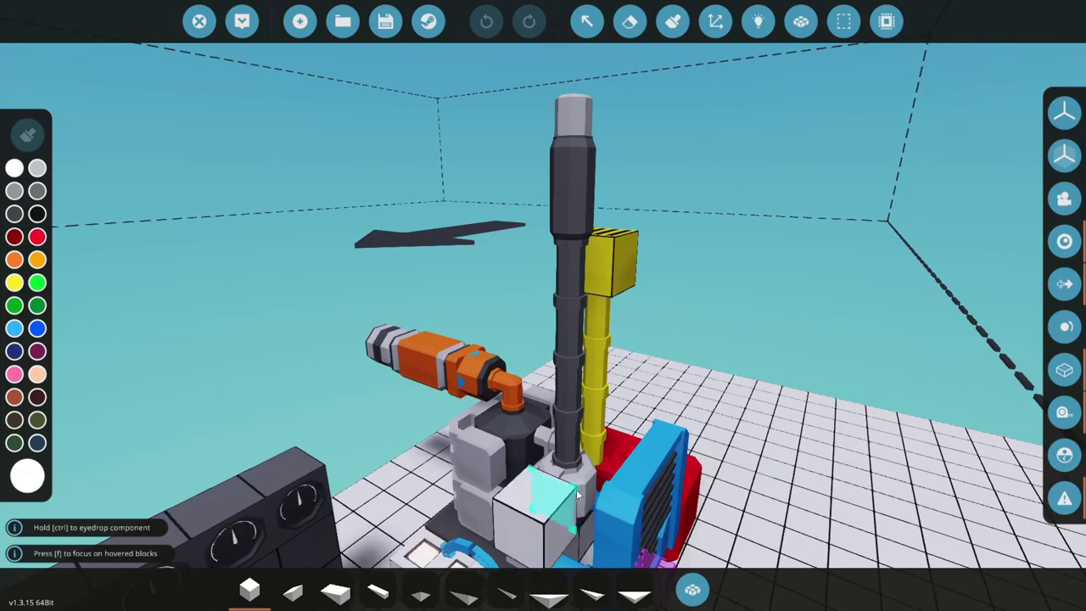
key(a)
key(q)
key(d)
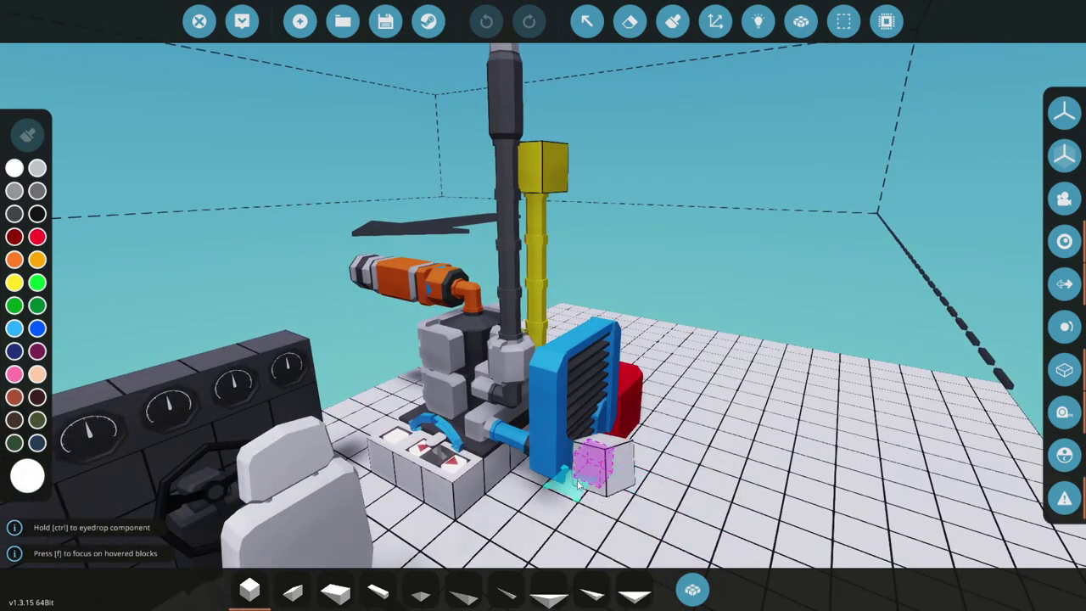
key(d)
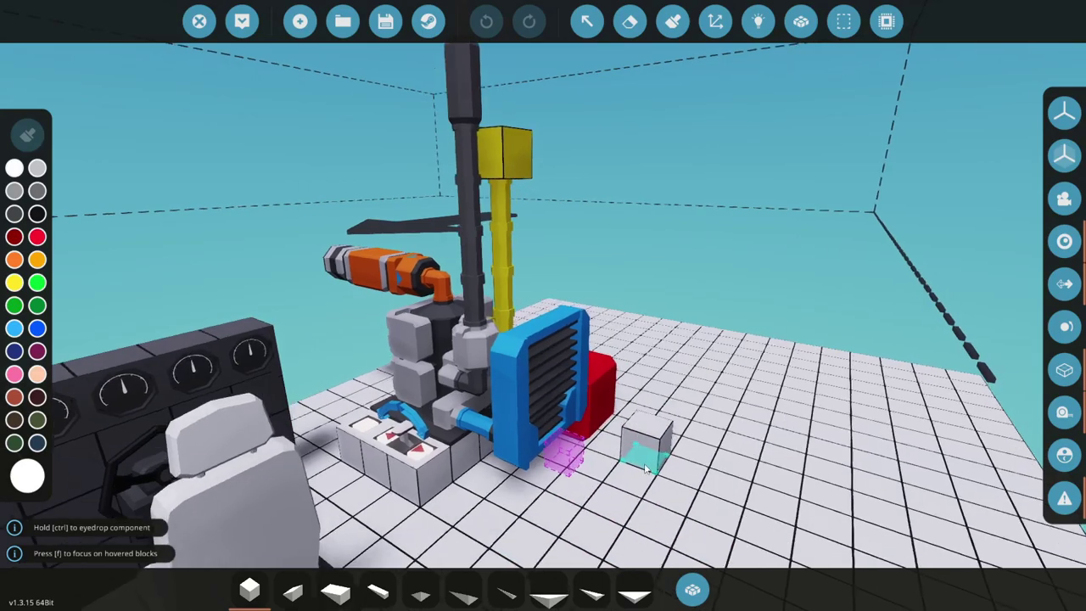
key(q)
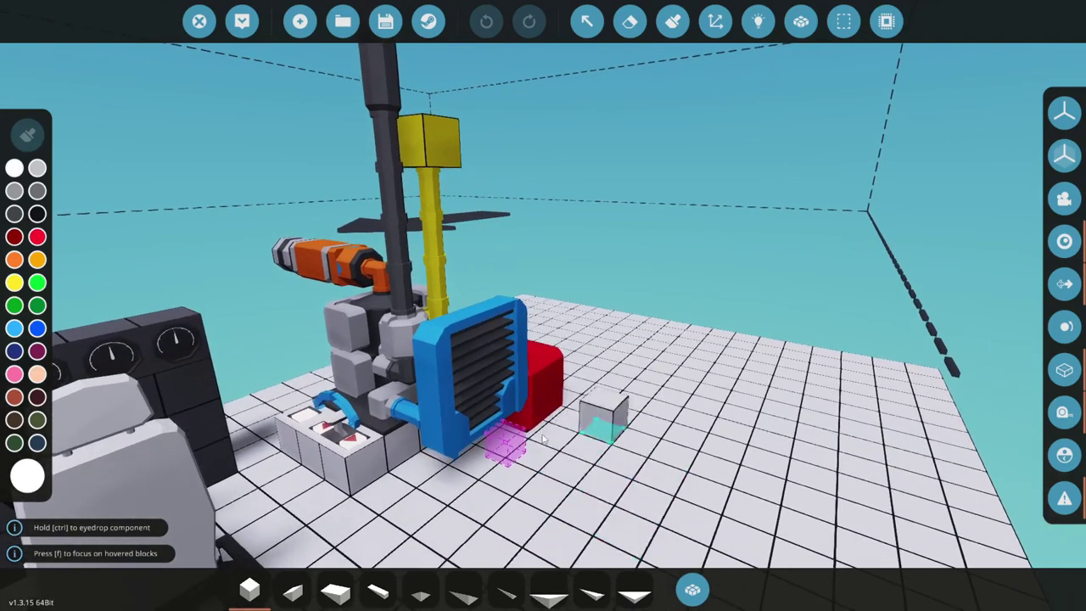
key(Left)
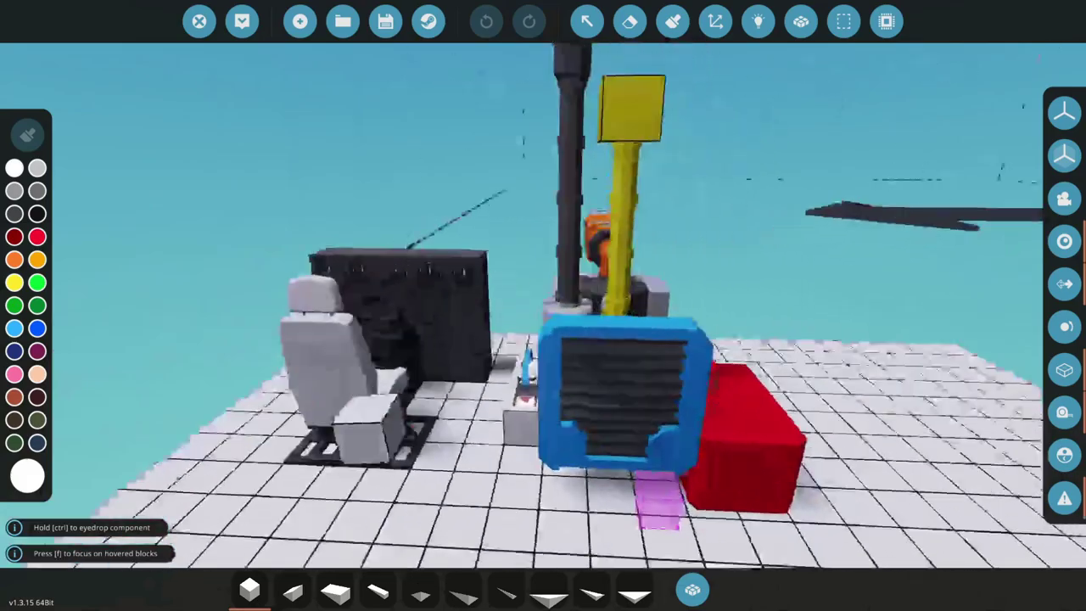
key(Right)
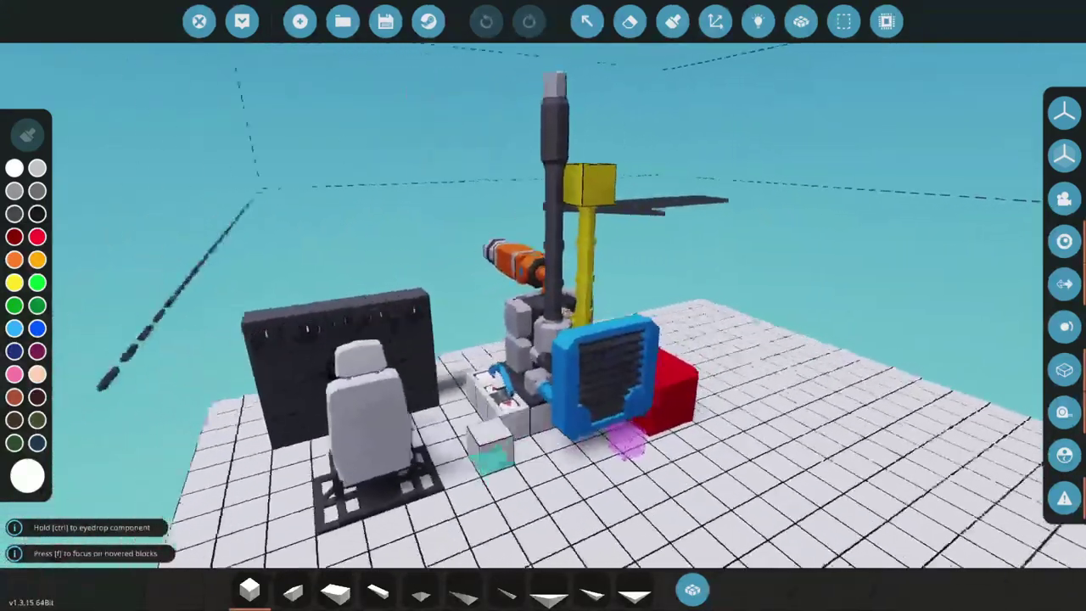
click(242, 21)
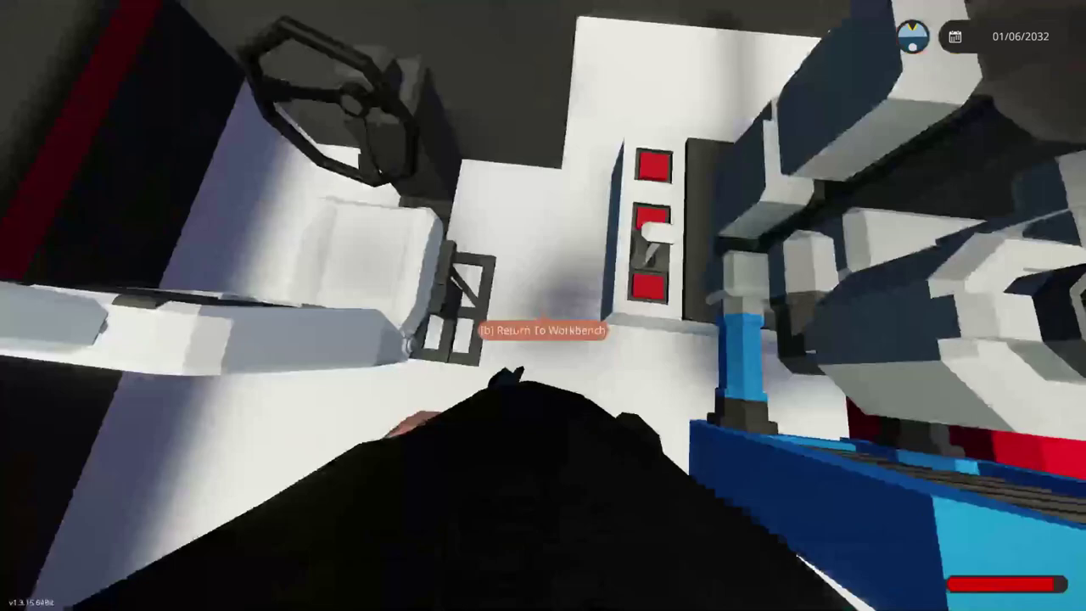
Select the whole engine rig with an enlarged selection grid and copy it
key(b)
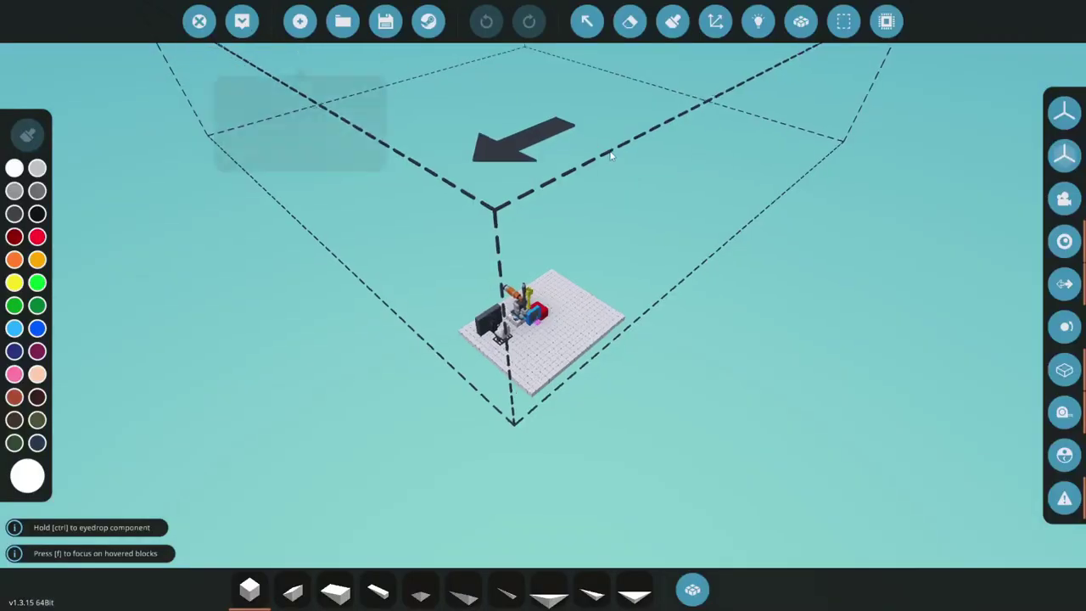
key(m)
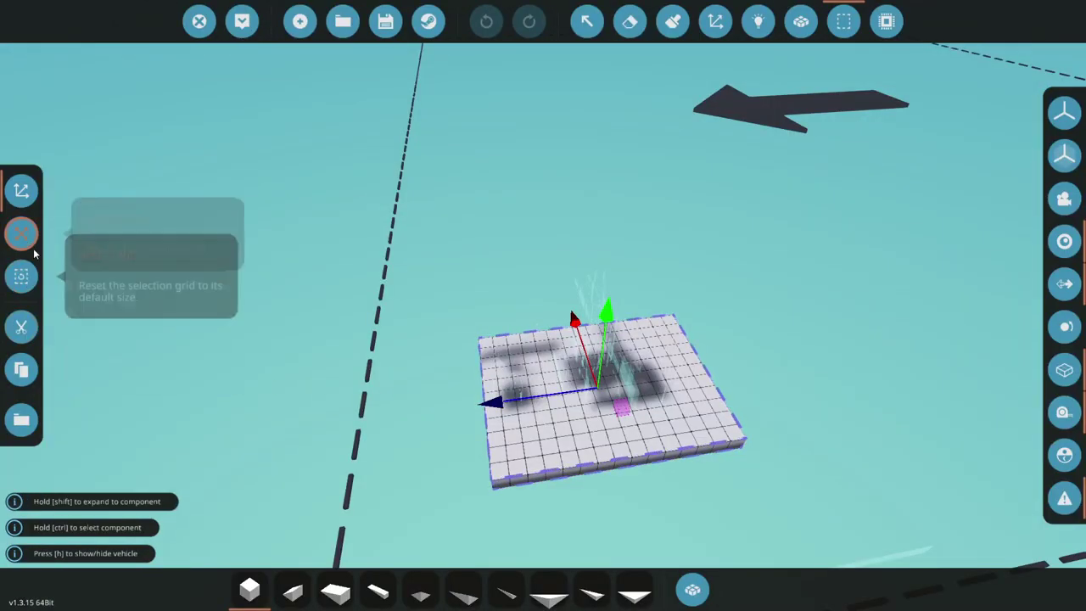
click(32, 246)
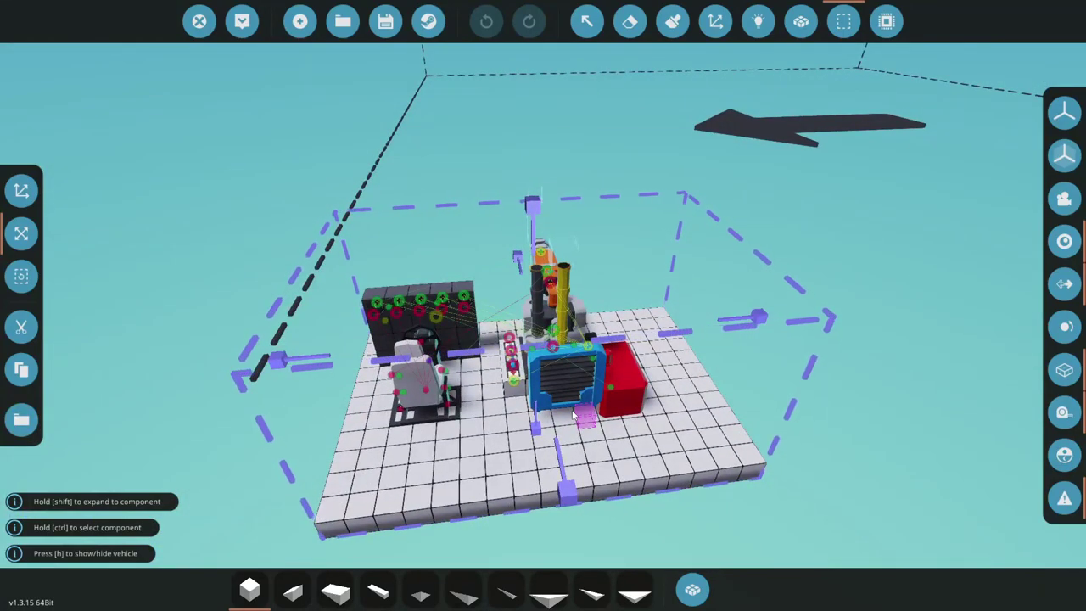
click(21, 369)
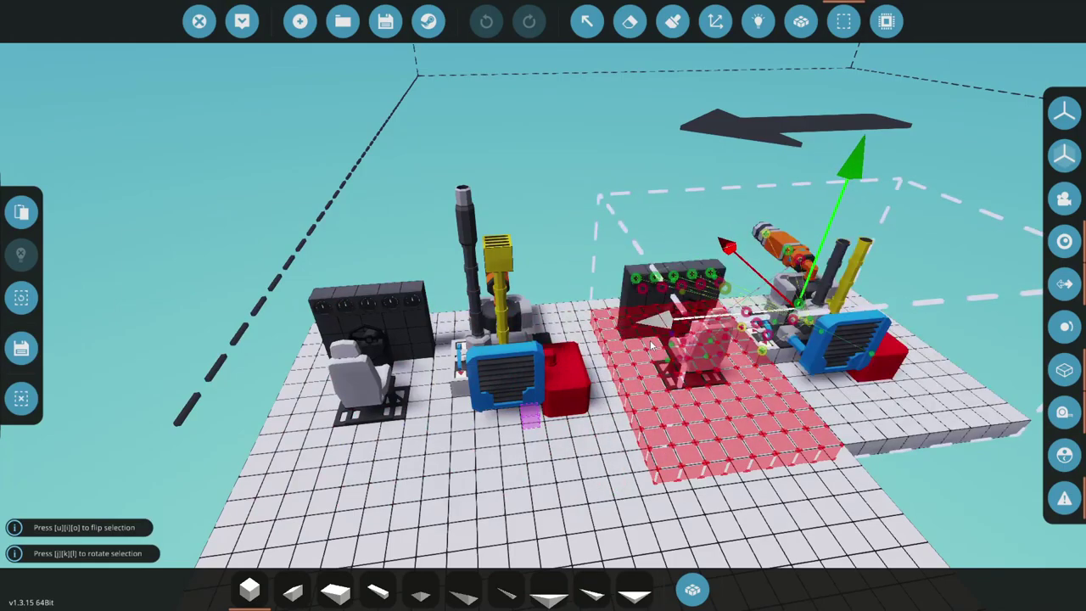
Paste the copied rig beside the original and merge it into the main body
key(d)
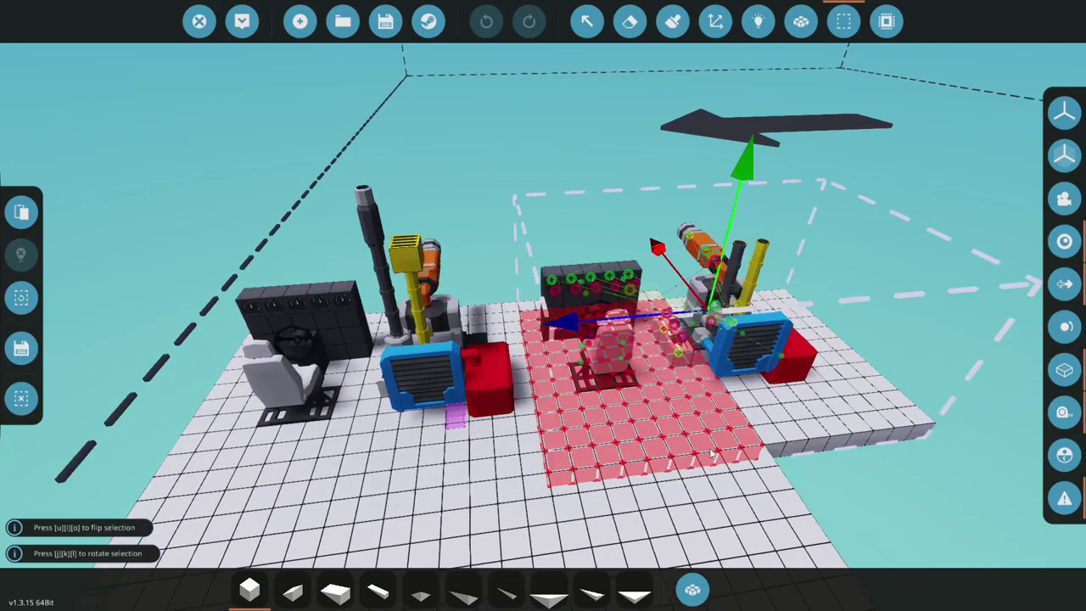
key(d)
key(s)
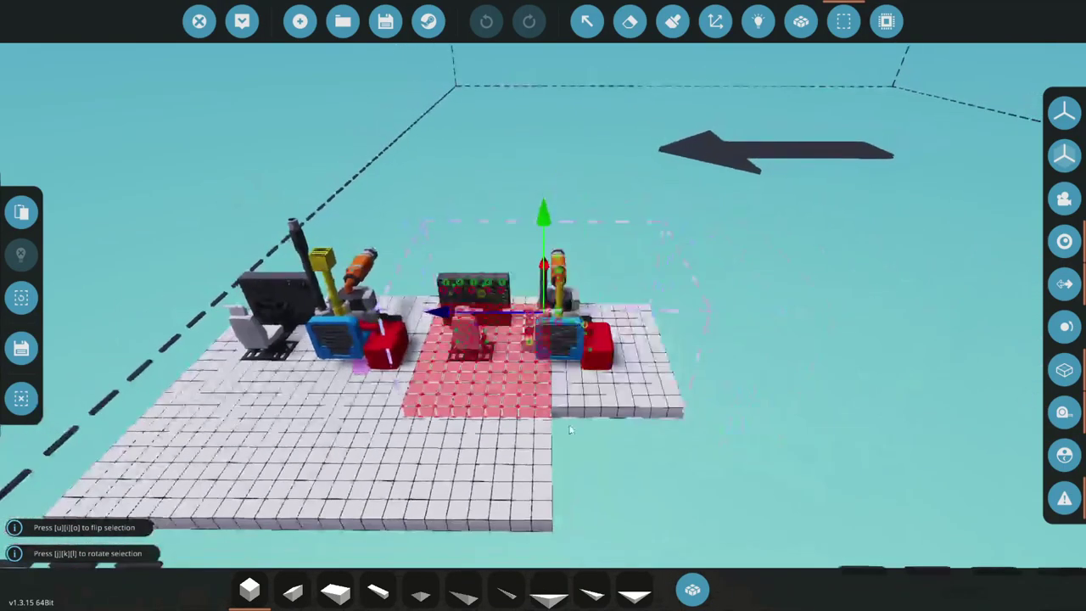
click(28, 216)
click(800, 22)
click(520, 390)
click(506, 438)
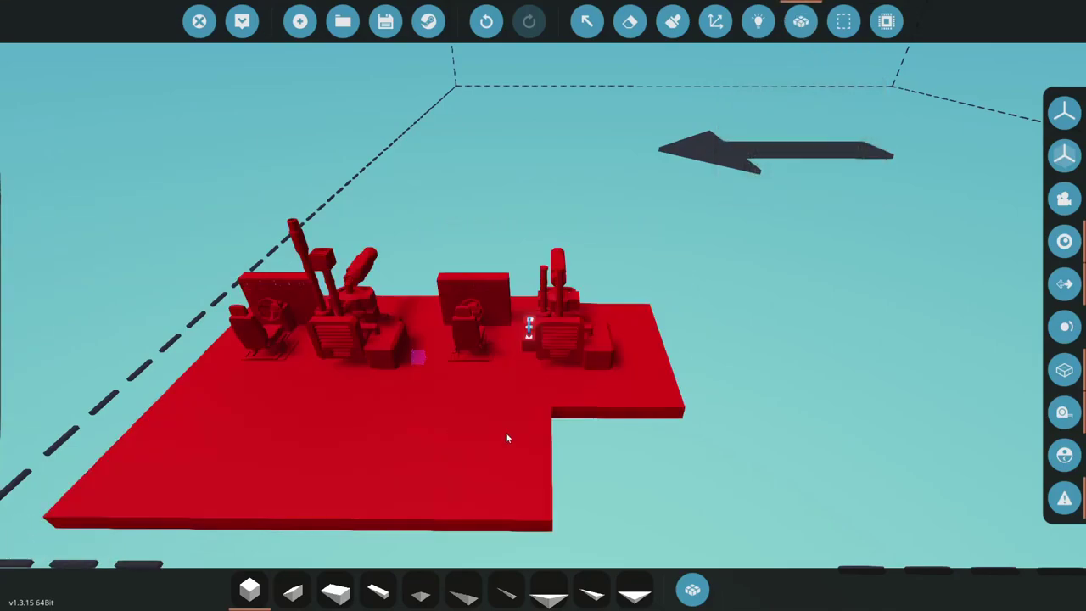
Fill the notch in the base plate with blocks
key(s)
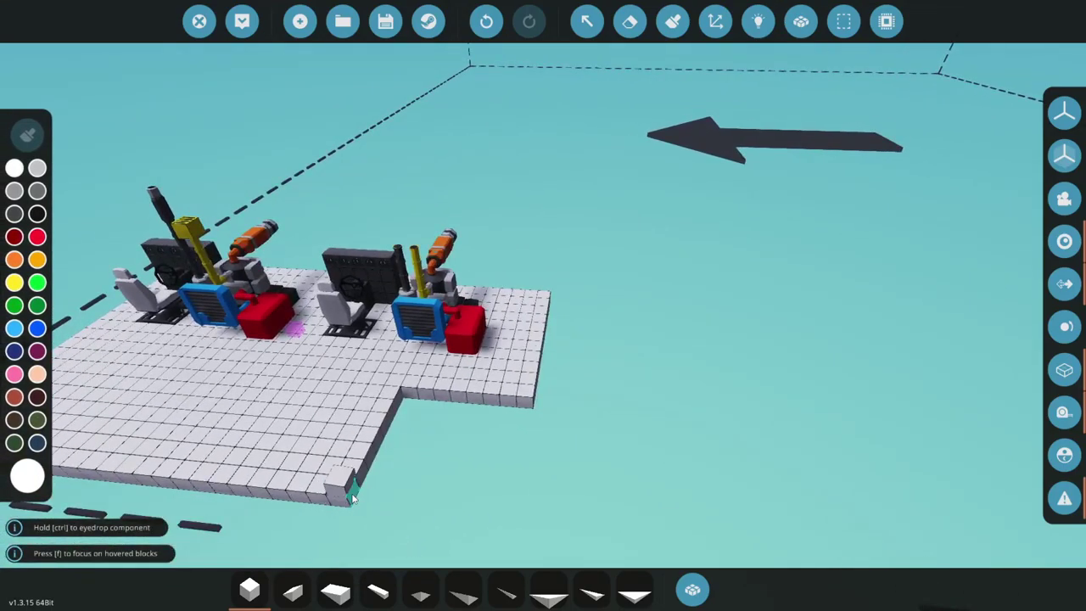
drag(352, 499, 360, 485)
key(w)
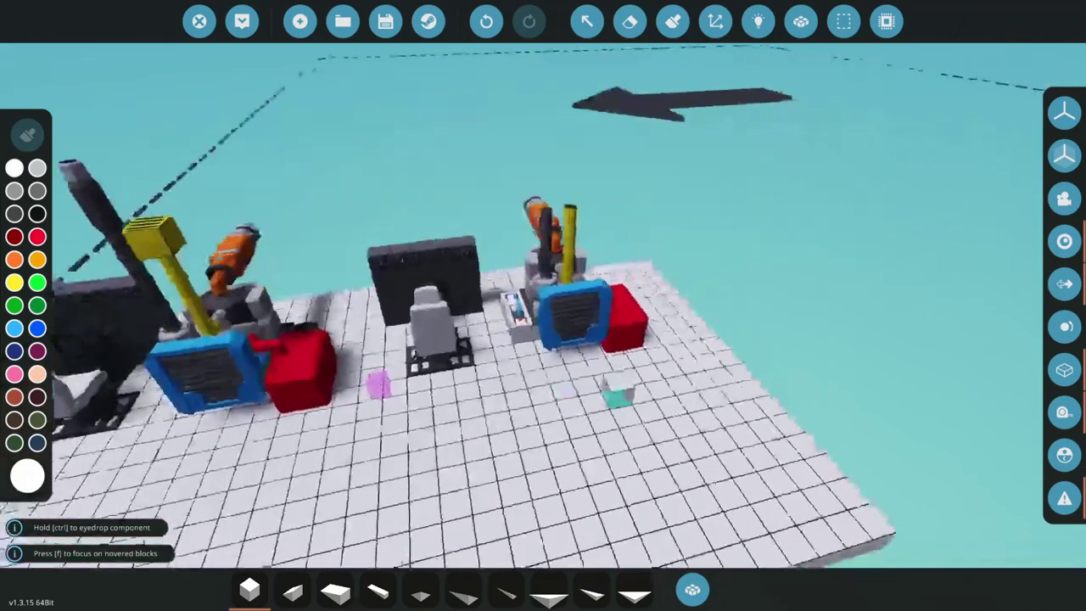
Use the Eraser on the copied rig's radiator, viewing both rigs up close
key(x)
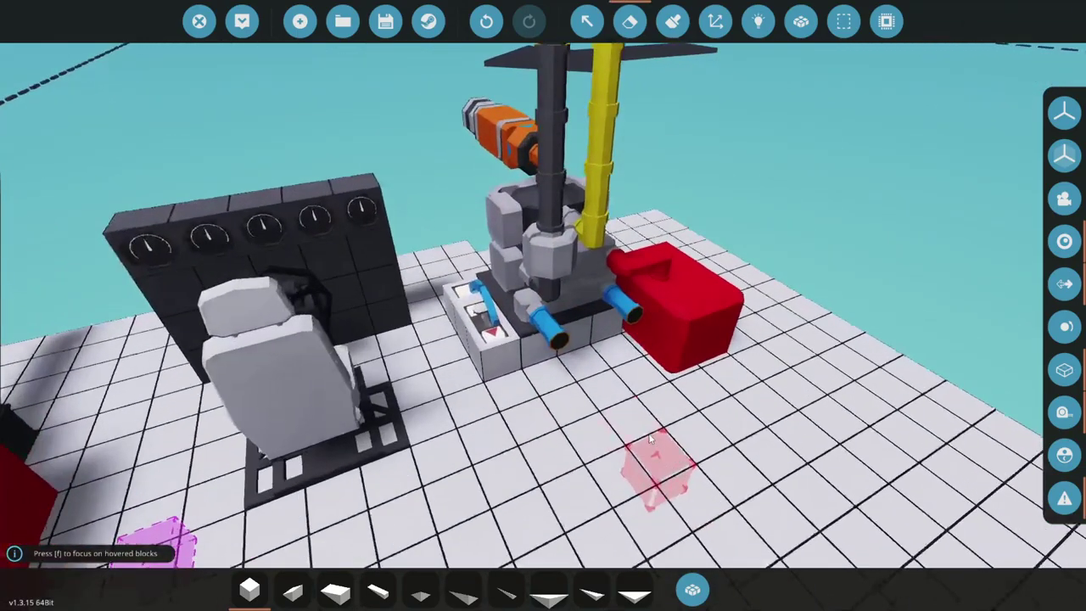
key(s)
key(s)
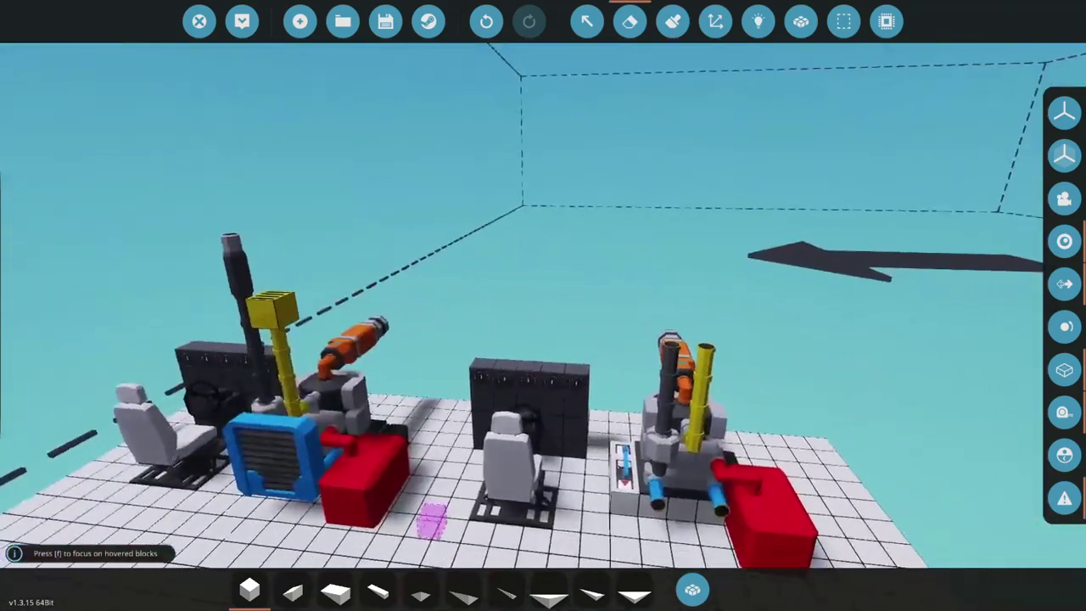
key(c)
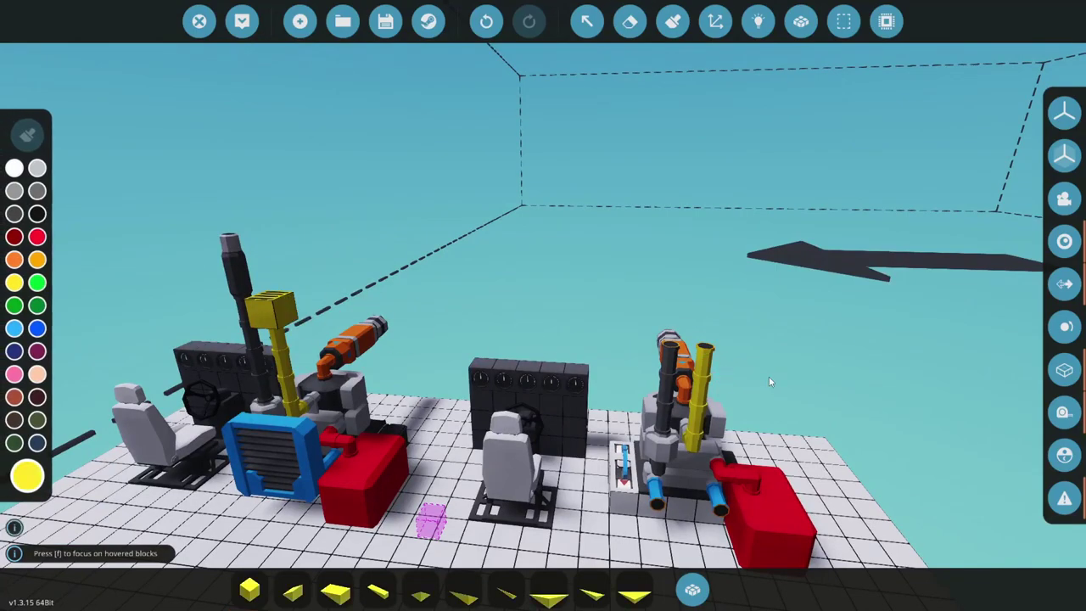
key(a)
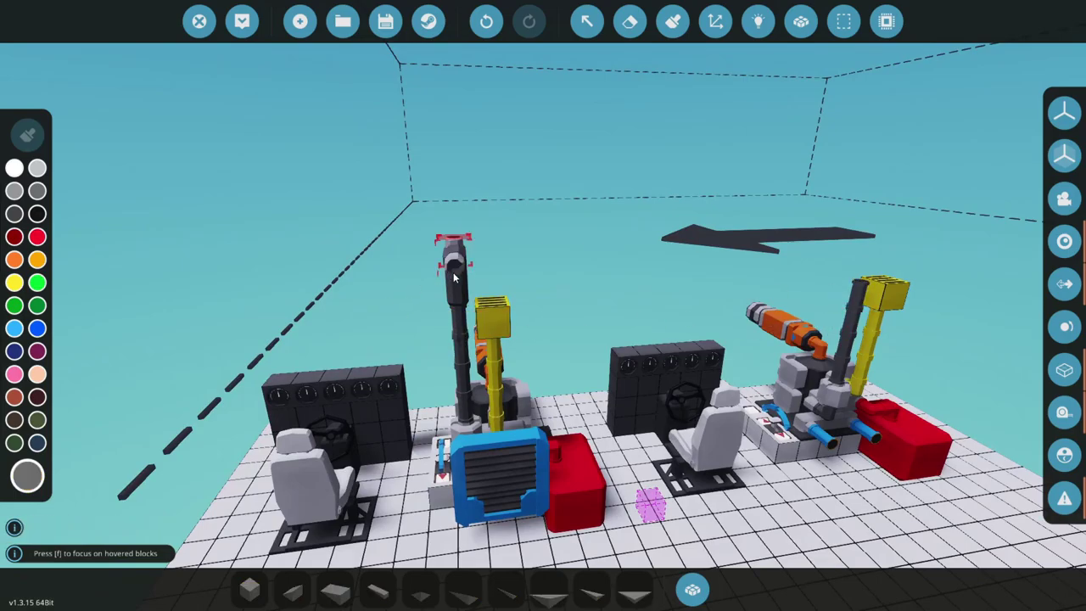
key(a)
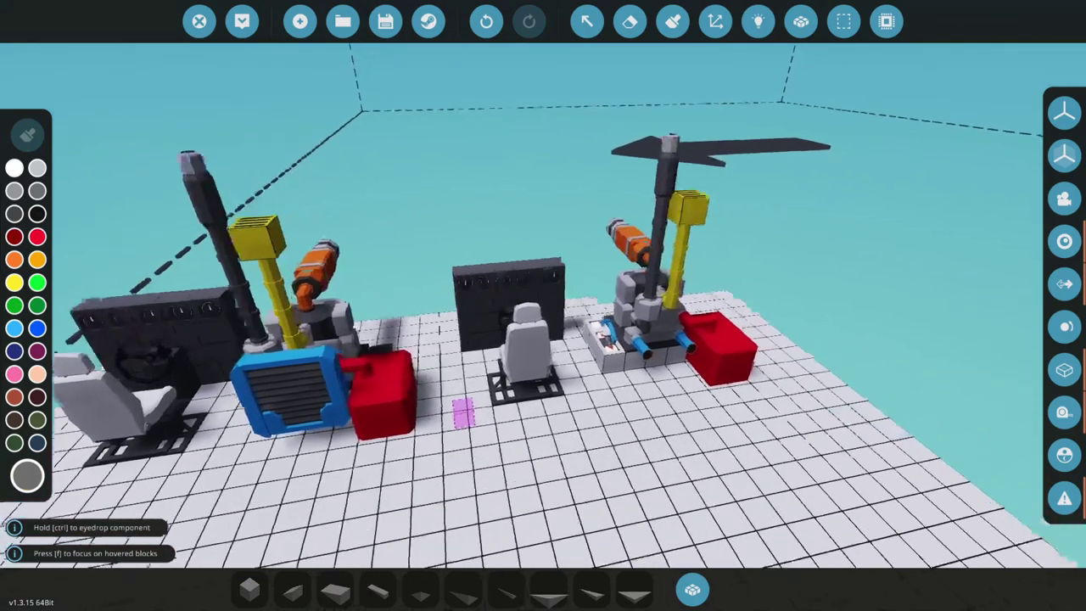
key(w)
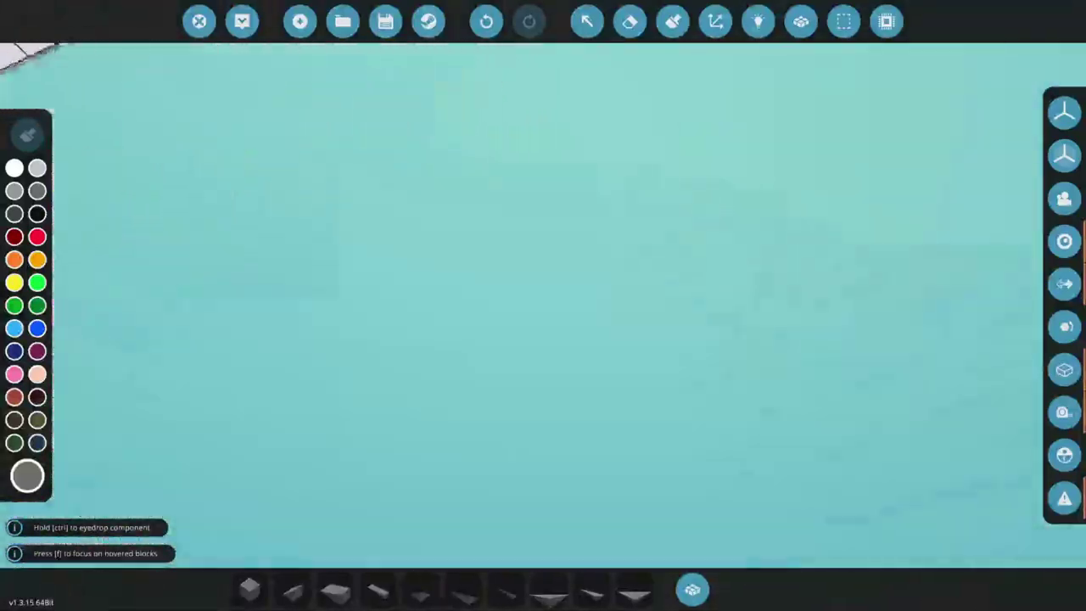
Place a Fluid Heat Radiator, rotated upright, in front of the duplicate engine
ctrl+click(350, 401)
key(a)
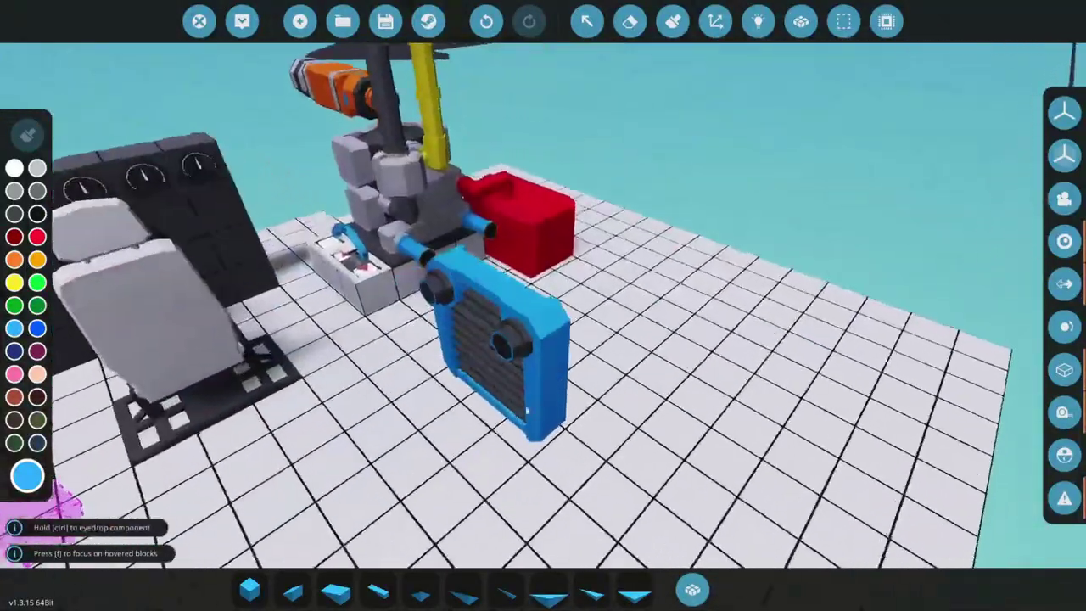
key(s)
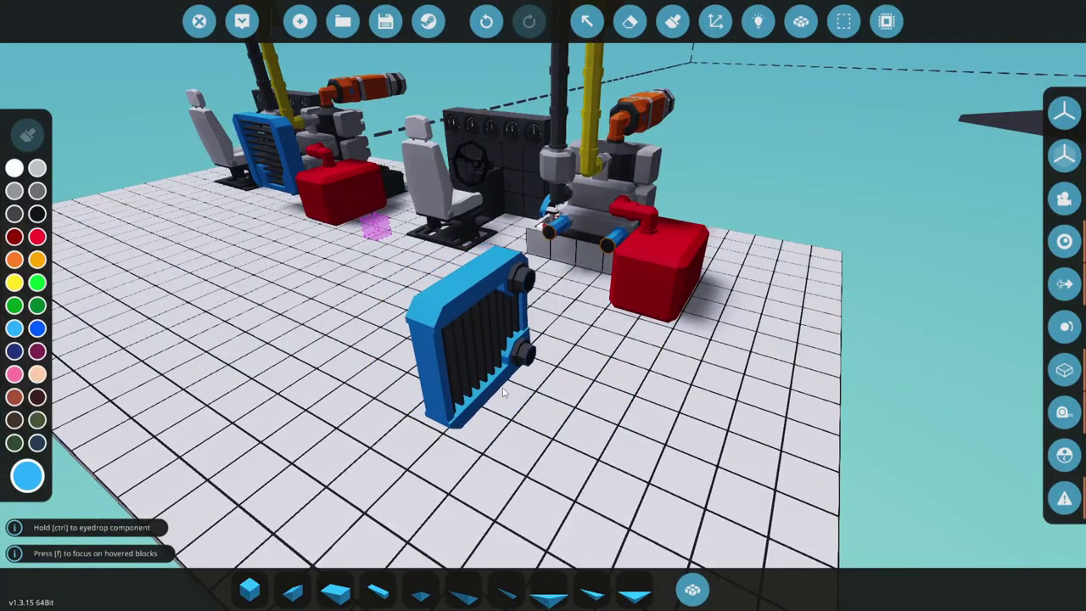
key(e)
click(504, 392)
key(a)
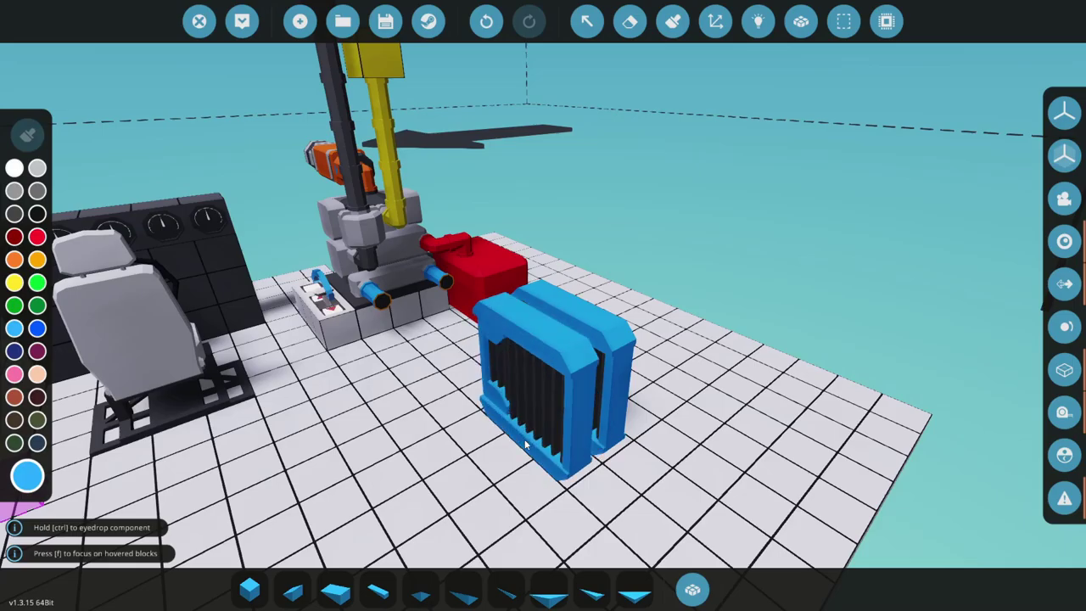
key(e)
key(e)
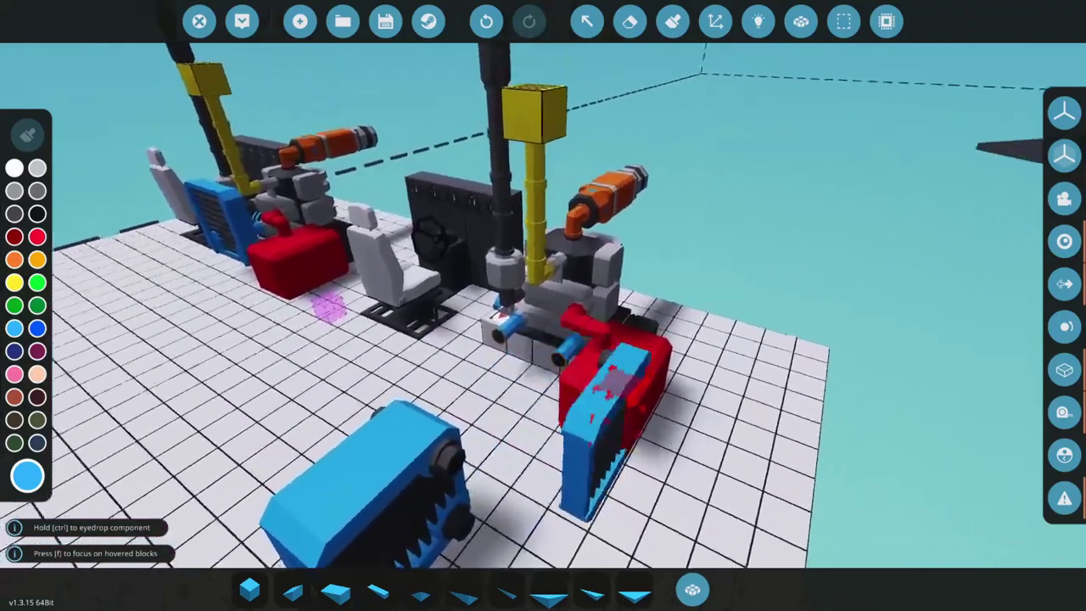
Search 'fluid' and place the Liquid-Liquid Heat Exchanger 2x2 rotated onto the radiator
key(q)
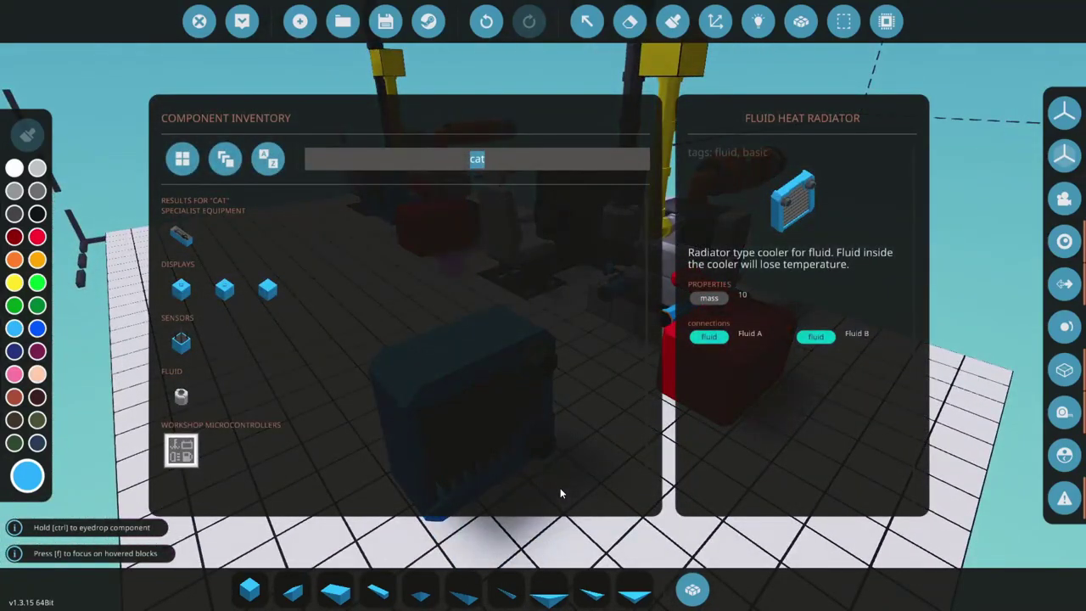
key(BackSpace)
text(fluid)
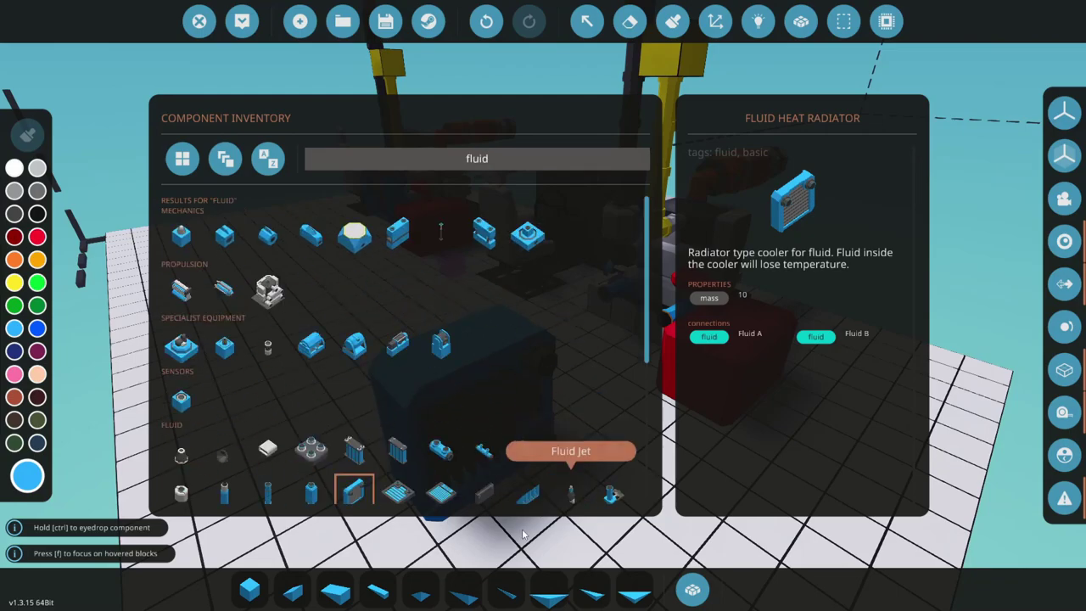
scroll(526, 289, down, 5)
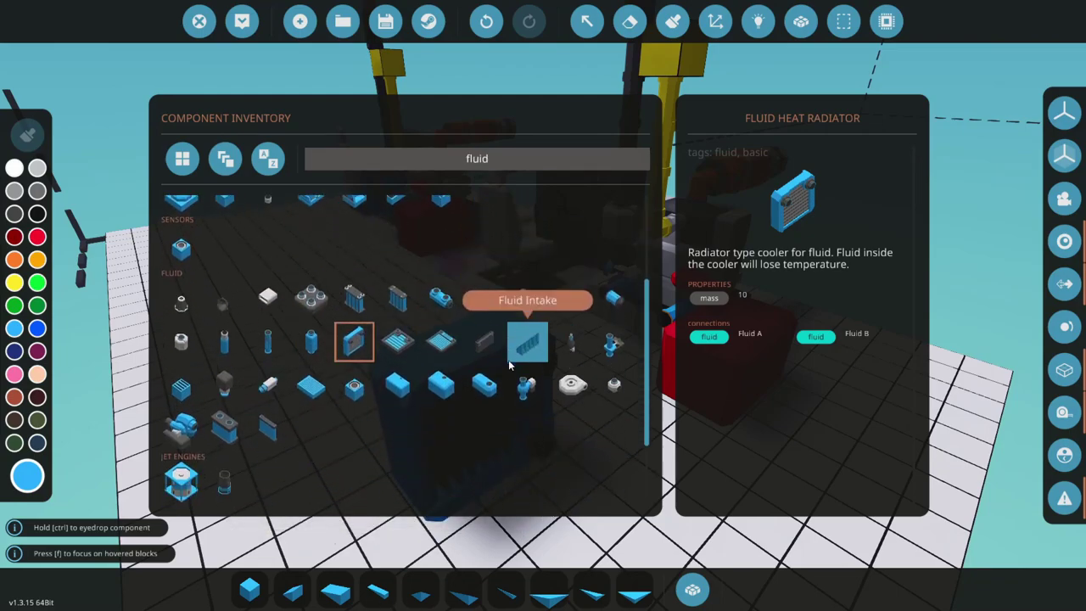
click(224, 427)
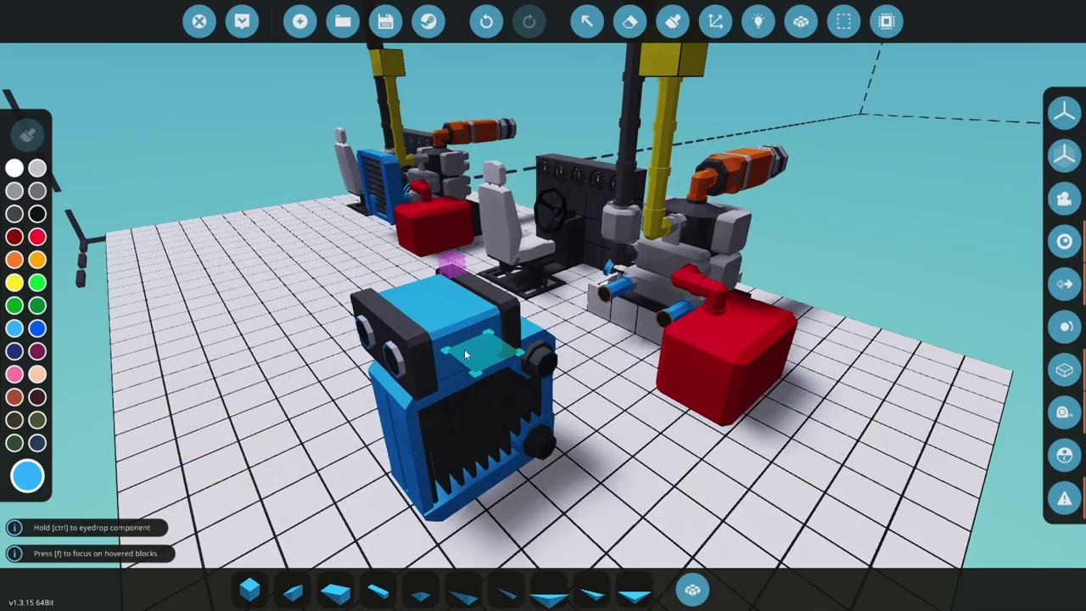
key(q)
key(q)
key(q)
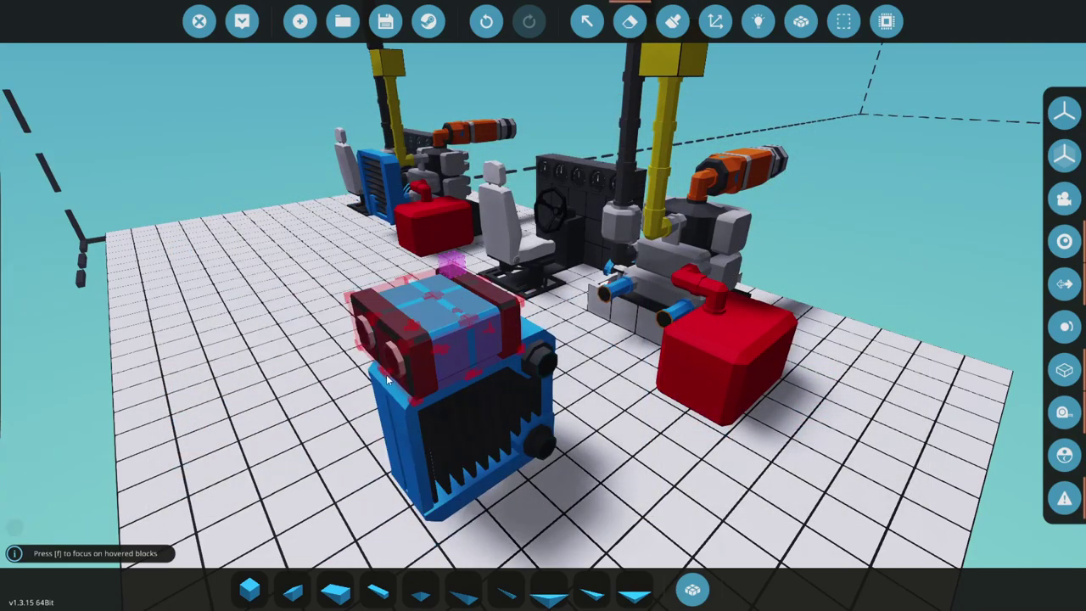
key(a)
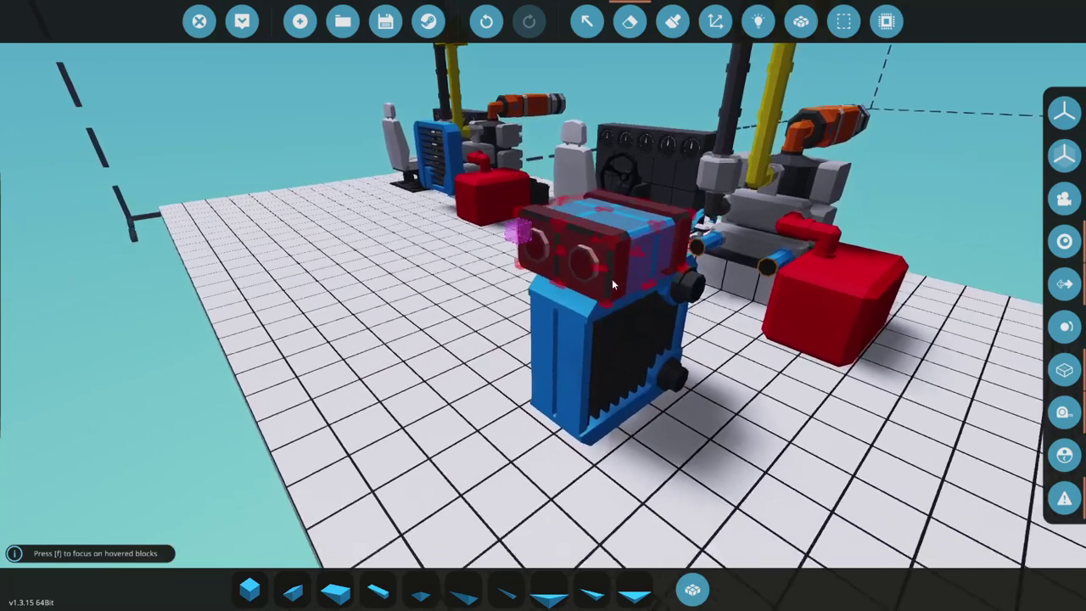
Add two Fluid Pumps on the side of the heat exchanger
key(q)
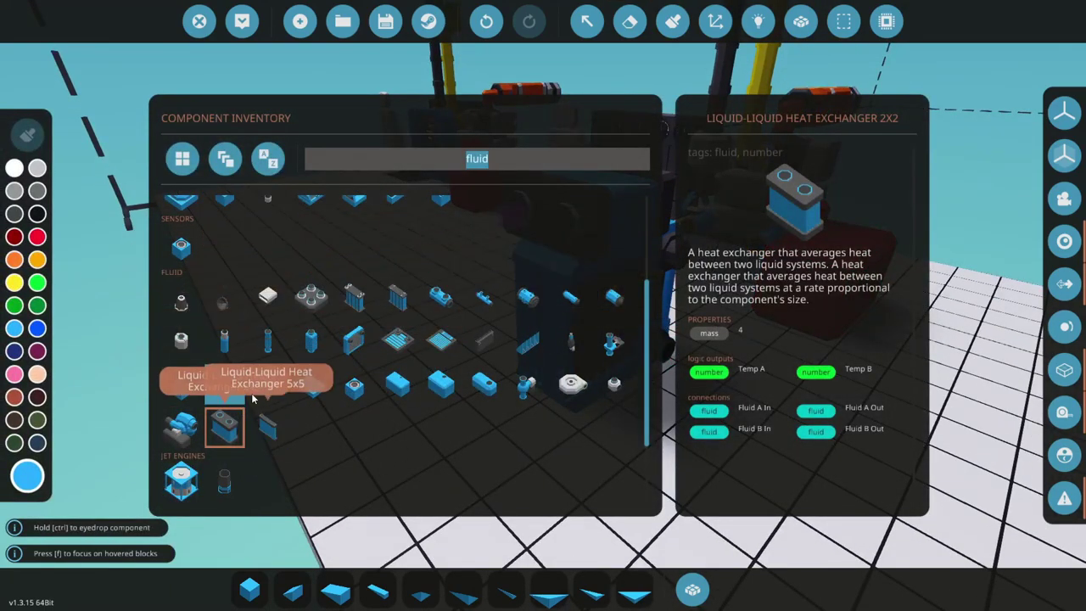
click(272, 385)
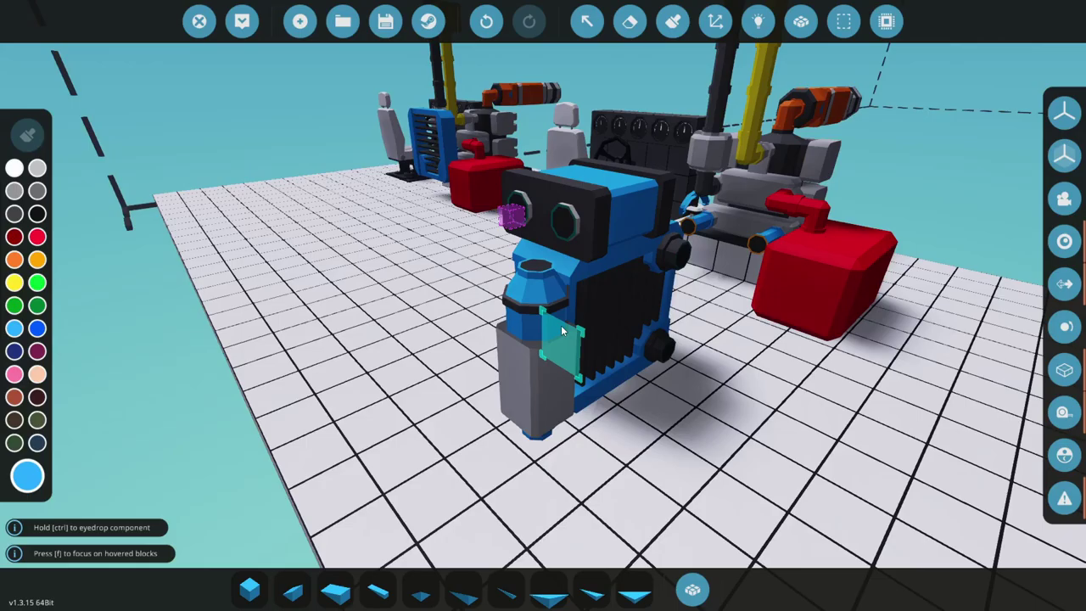
drag(561, 325, 511, 376)
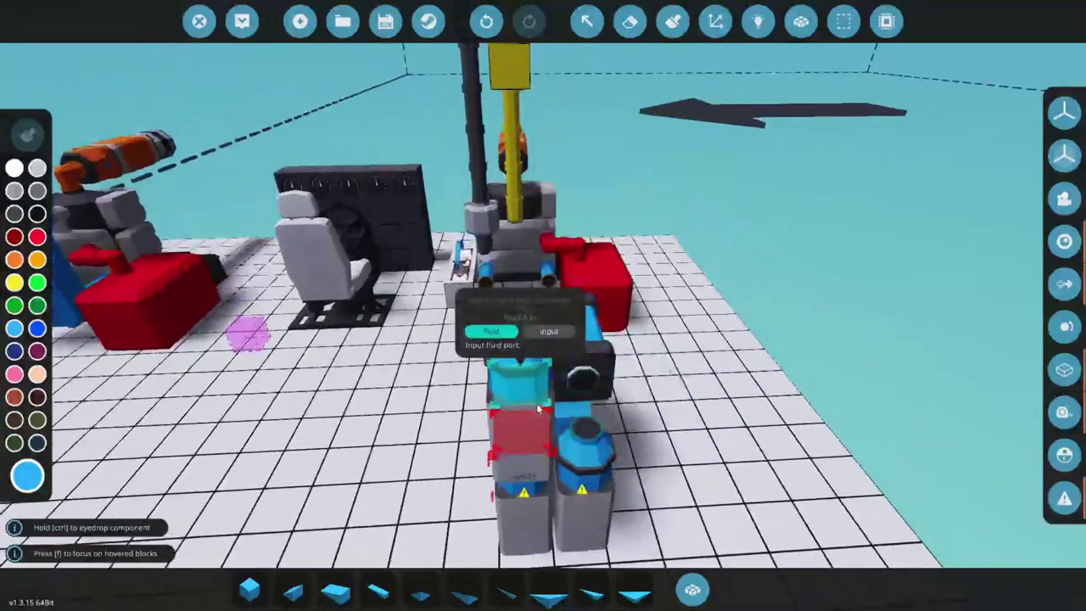
drag(523, 435, 628, 259)
drag(463, 299, 603, 335)
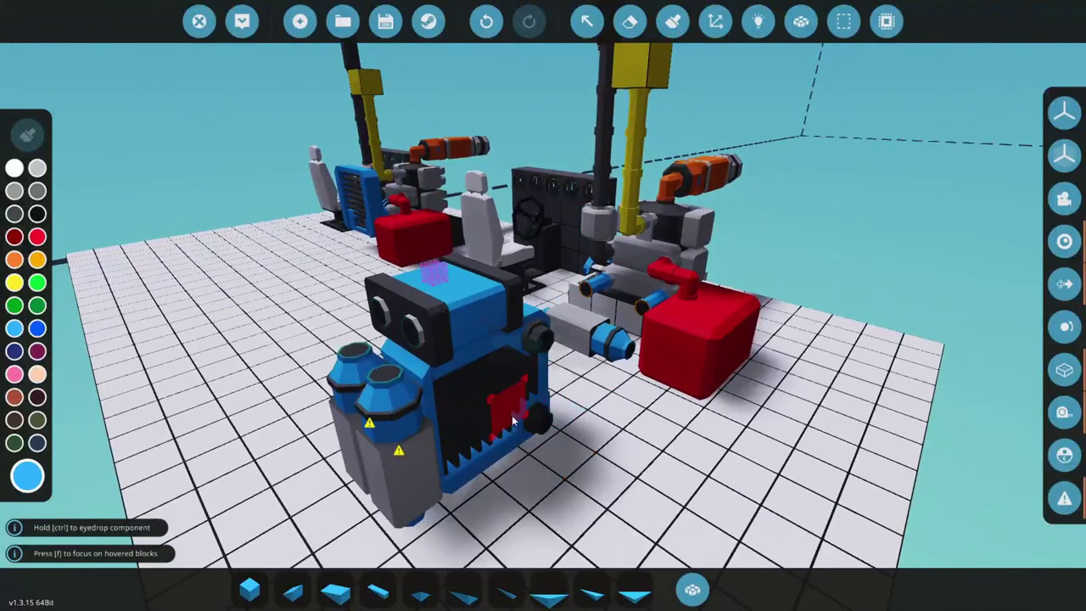
Cut the radiator, heat exchanger and pump assembly and paste it beside the engine
click(843, 21)
key(h)
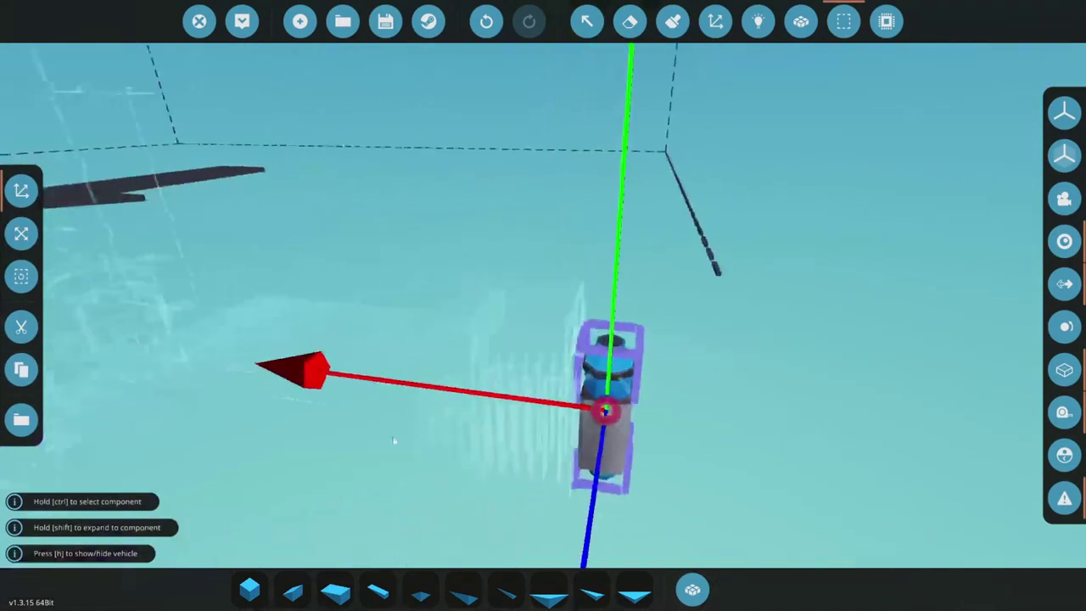
click(467, 418)
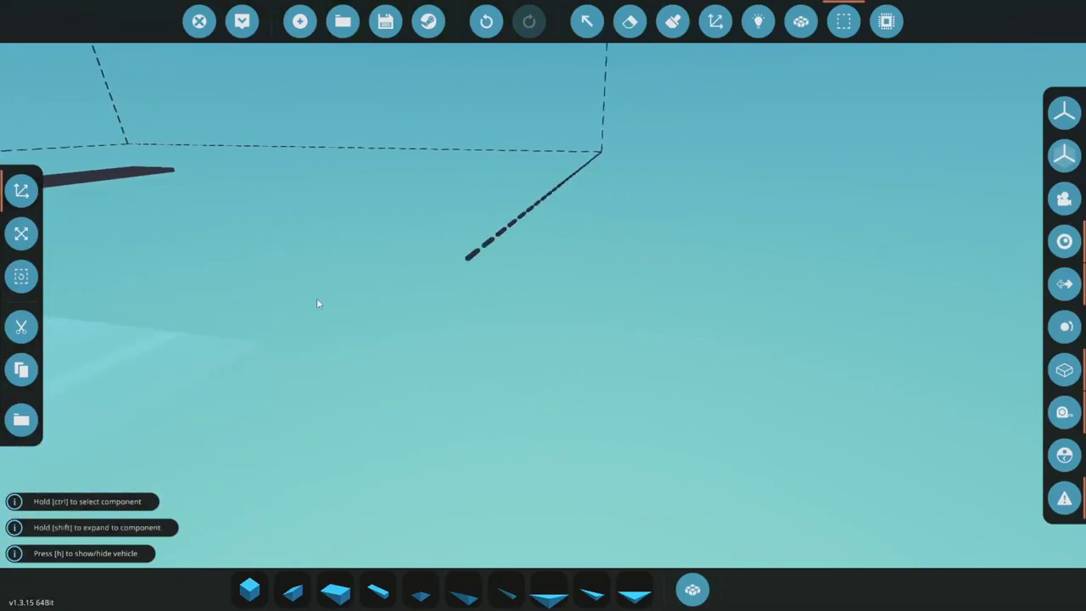
click(21, 233)
drag(439, 190, 437, 144)
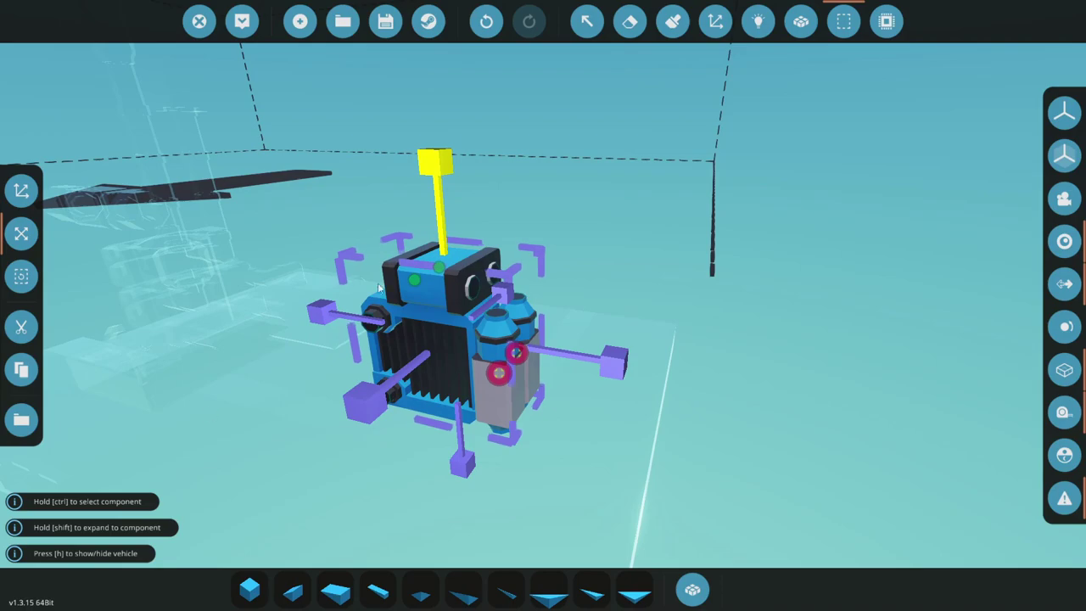
click(21, 327)
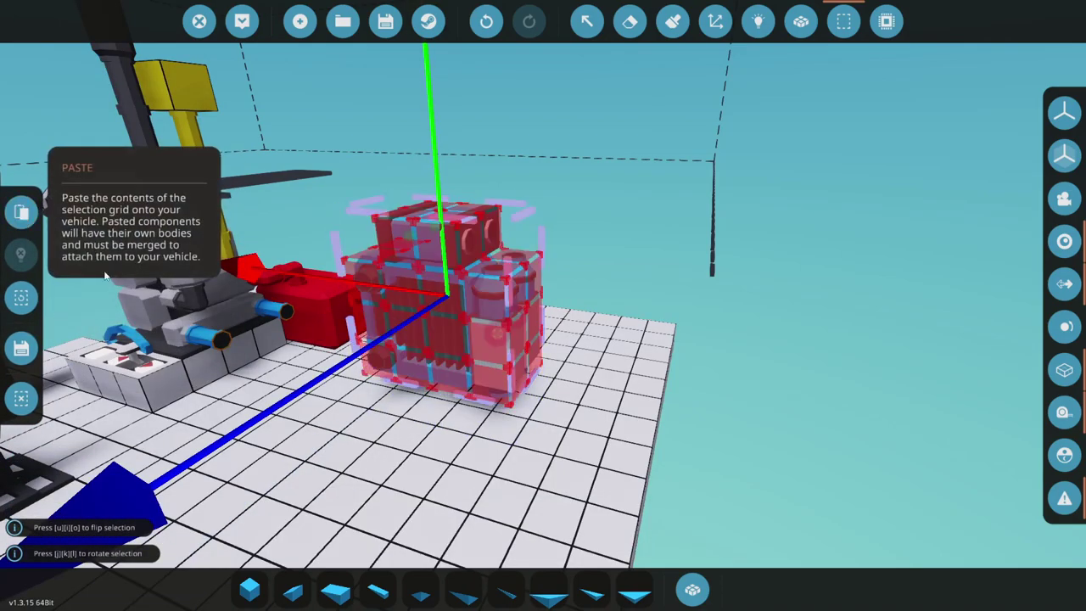
click(22, 348)
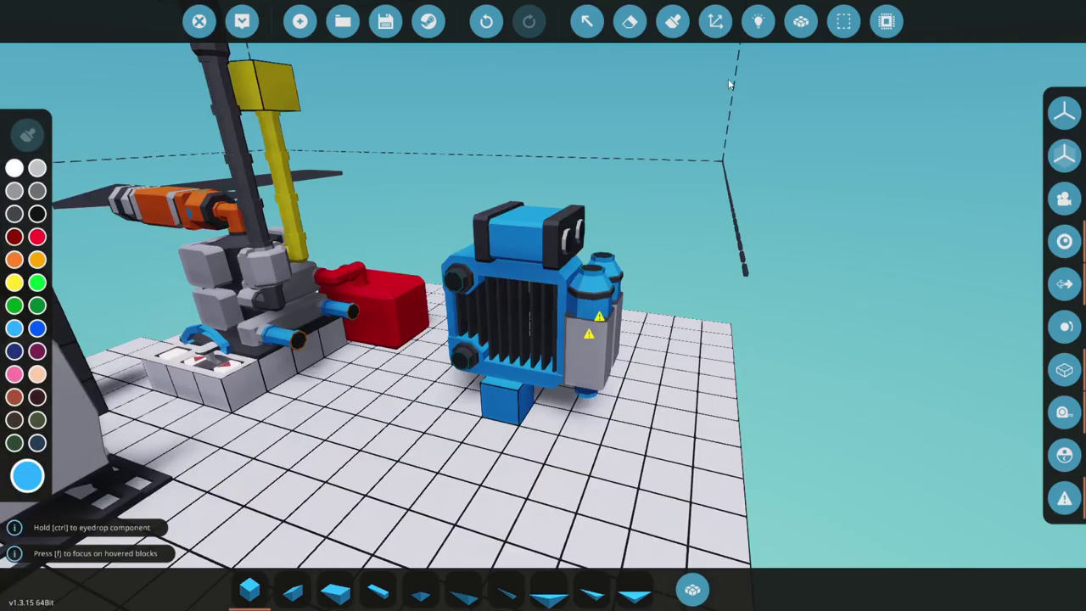
click(801, 21)
key(w)
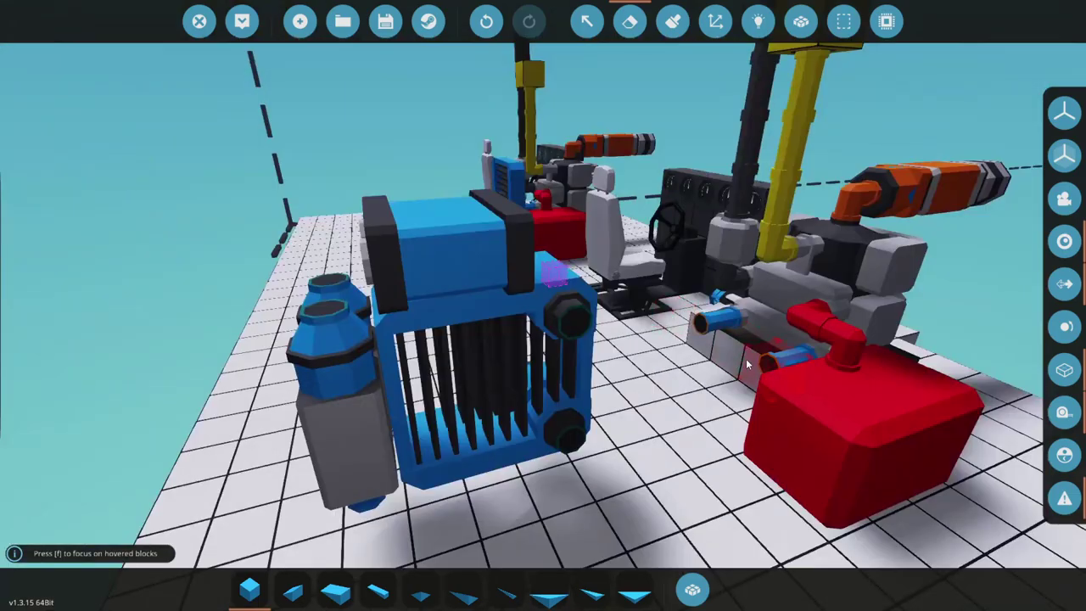
key(p)
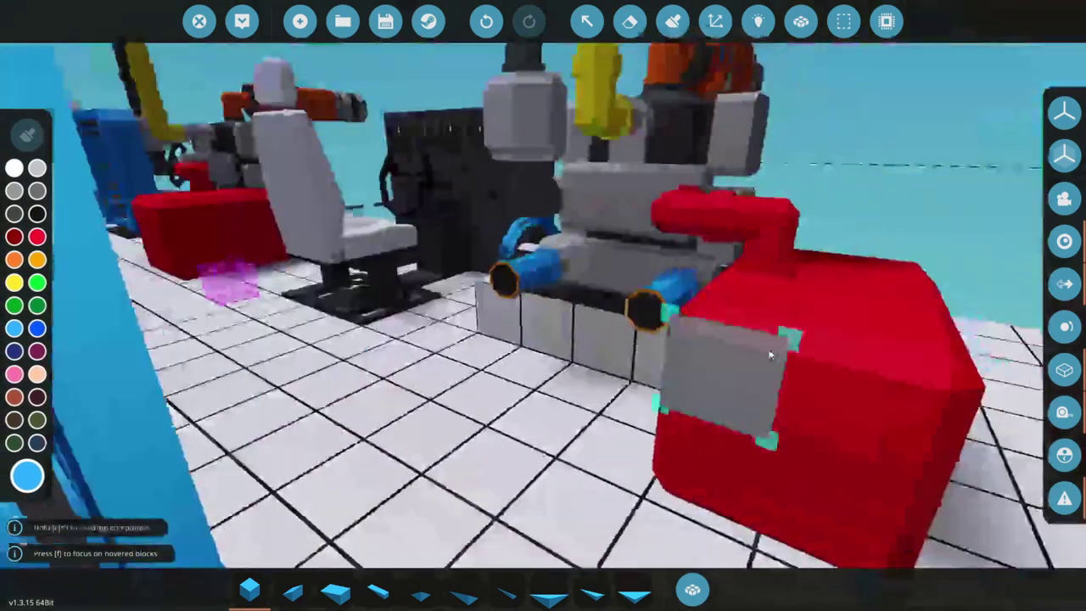
key(s)
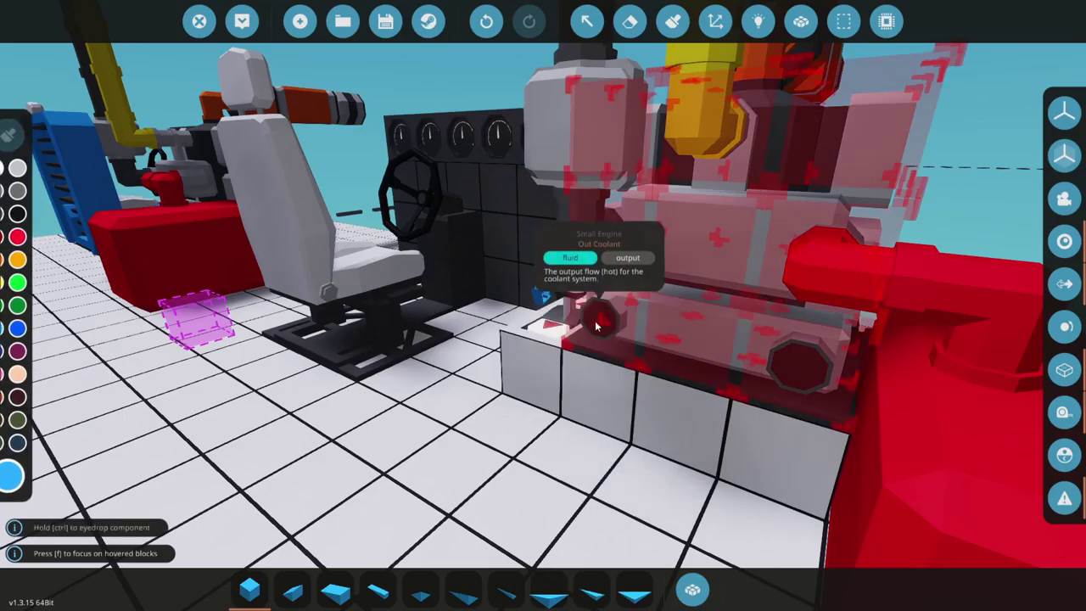
key(s)
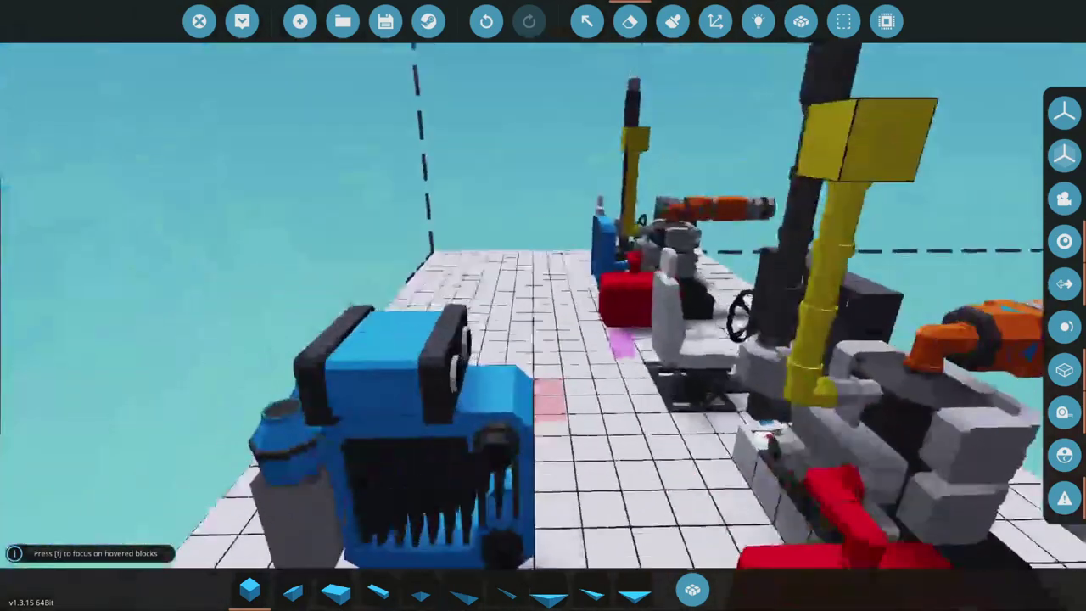
key(s)
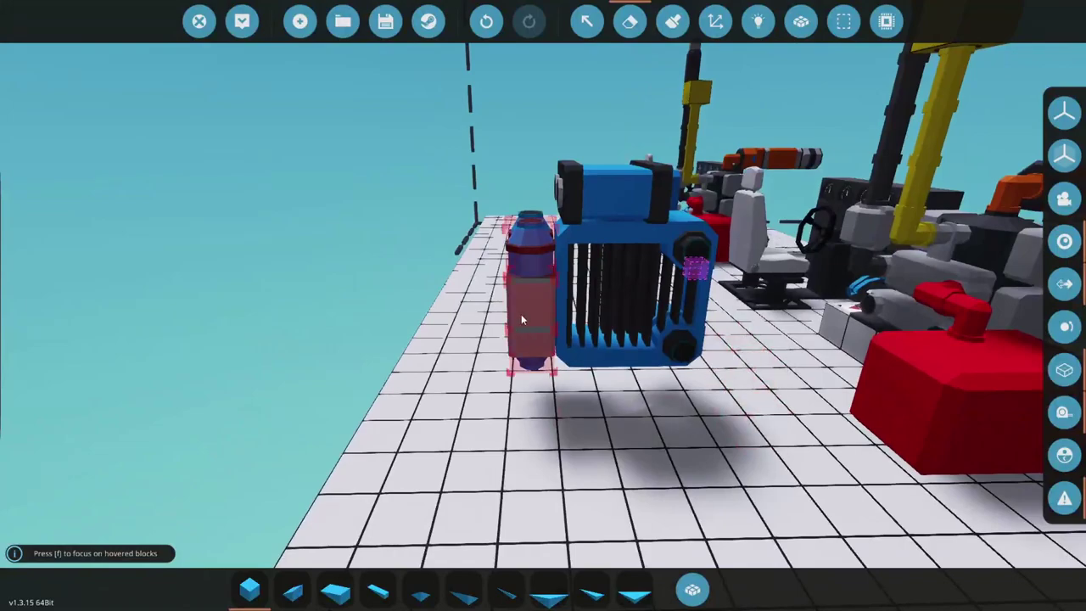
key(w)
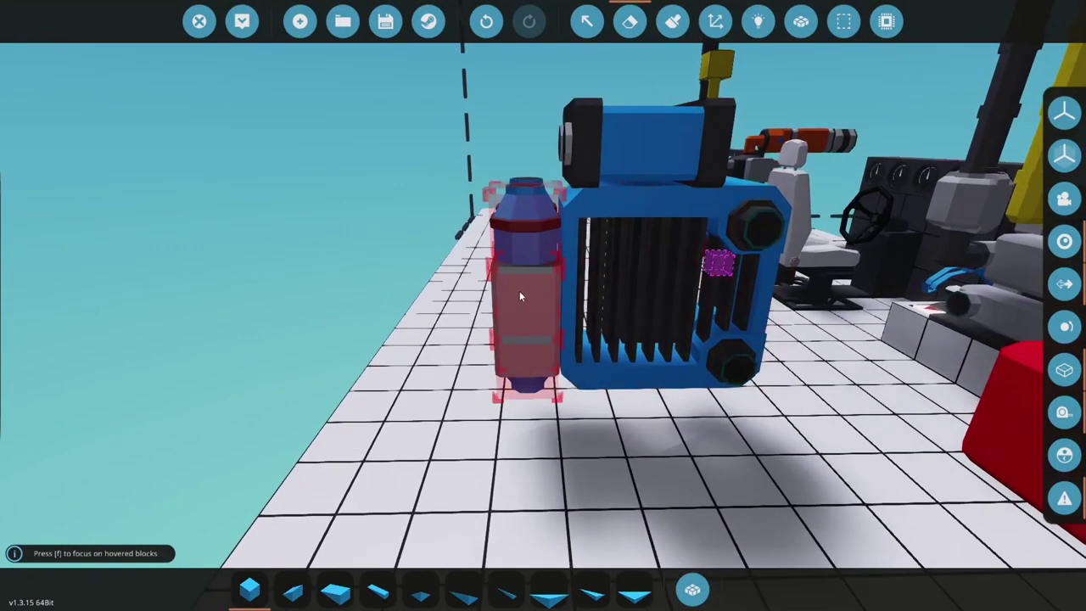
key(d)
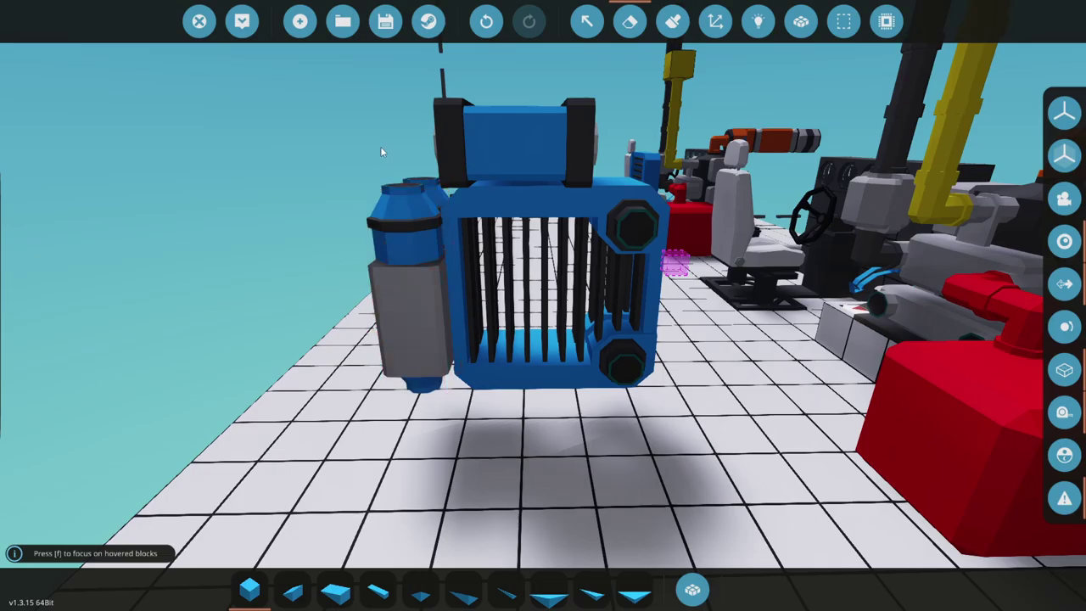
key(f)
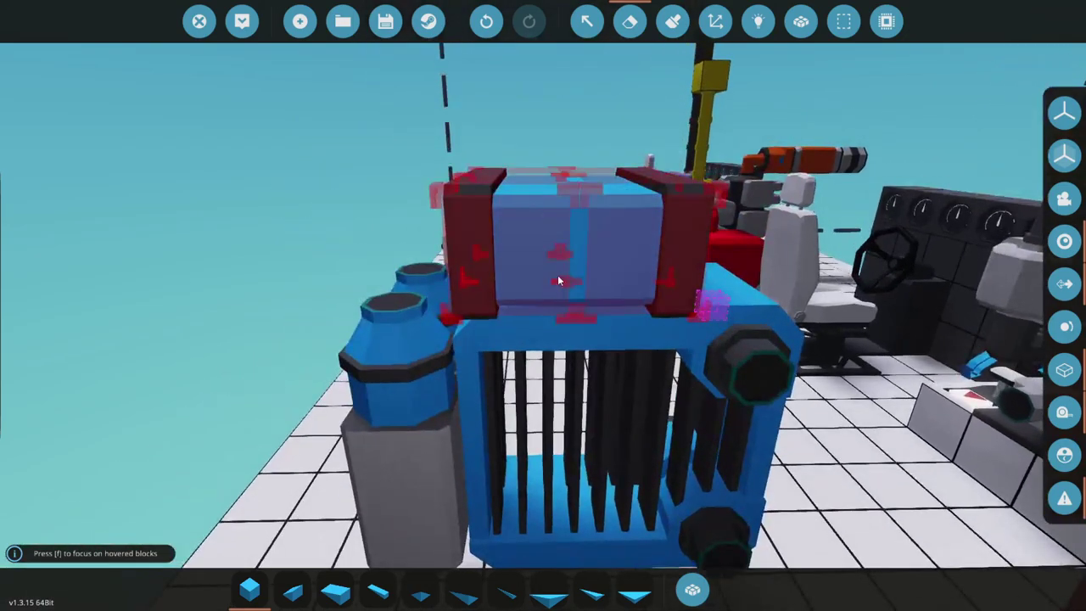
key(f)
key(f)
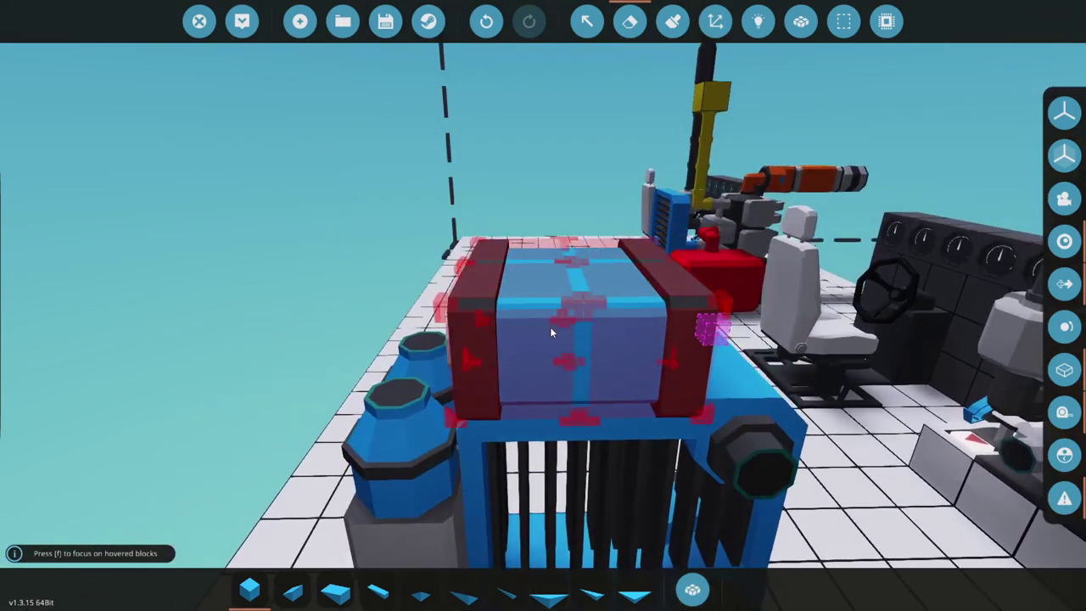
drag(549, 332, 314, 340)
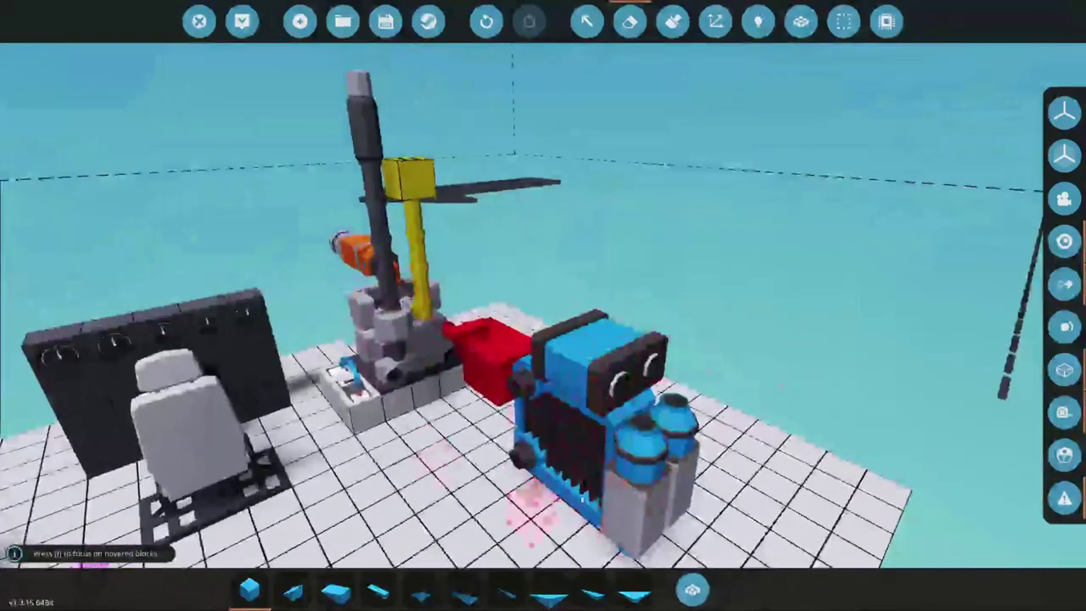
drag(604, 353, 455, 416)
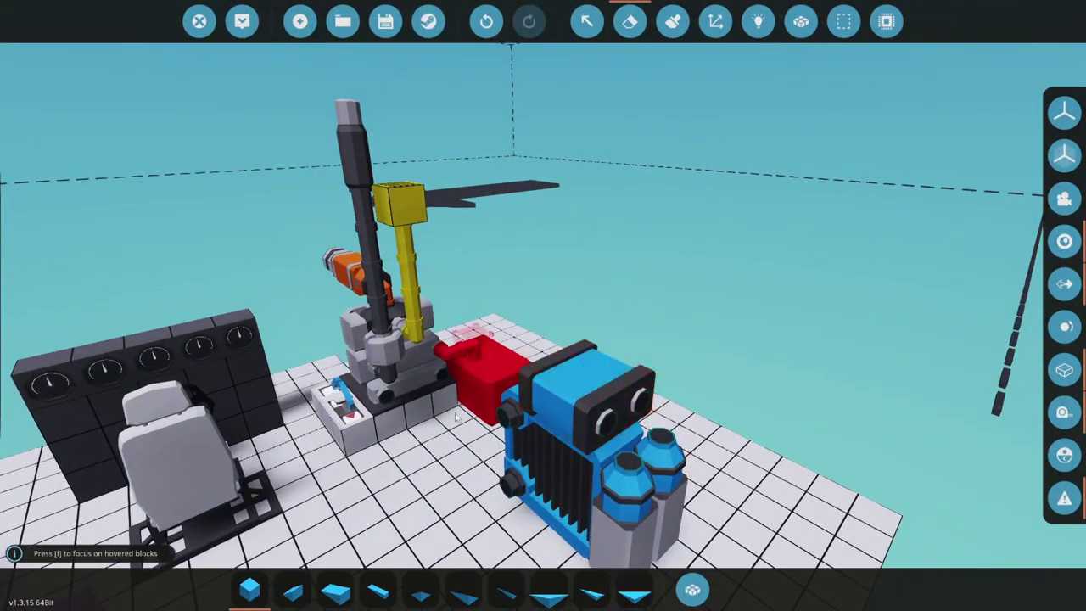
drag(609, 358, 419, 189)
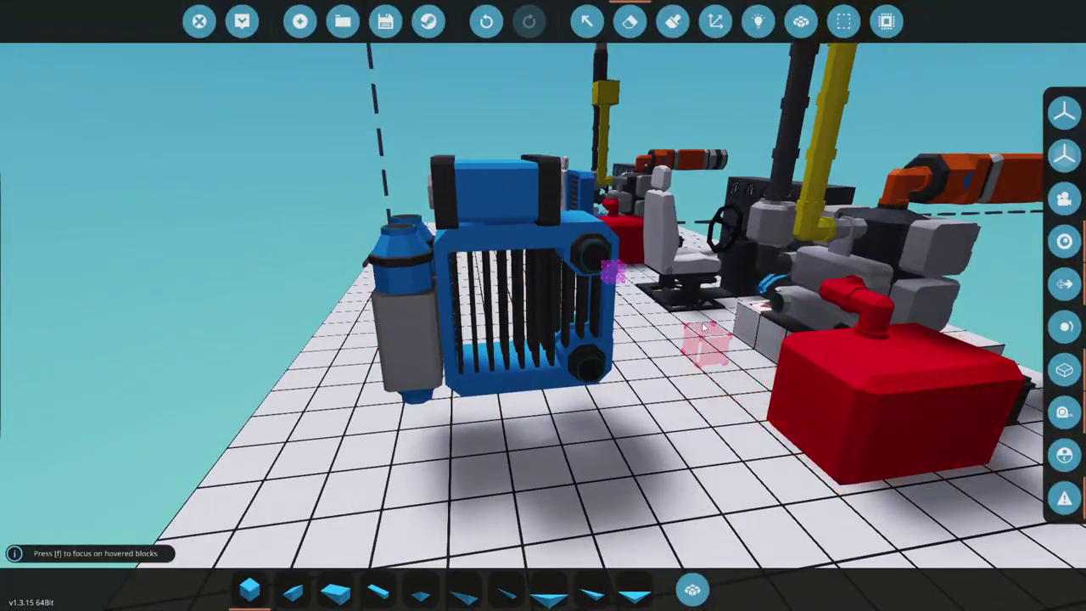
drag(704, 327, 573, 252)
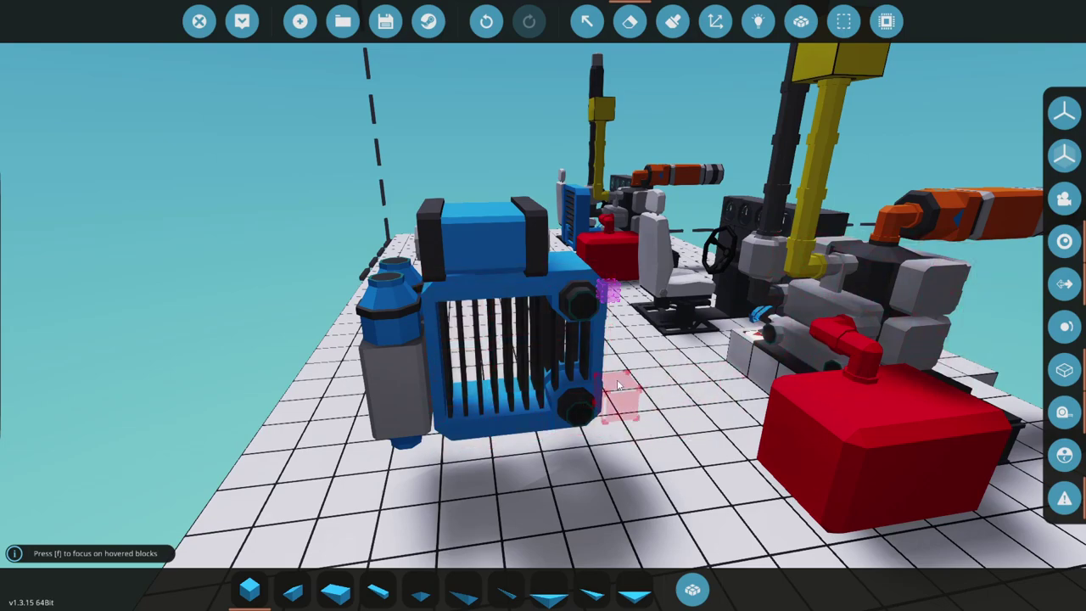
key(f)
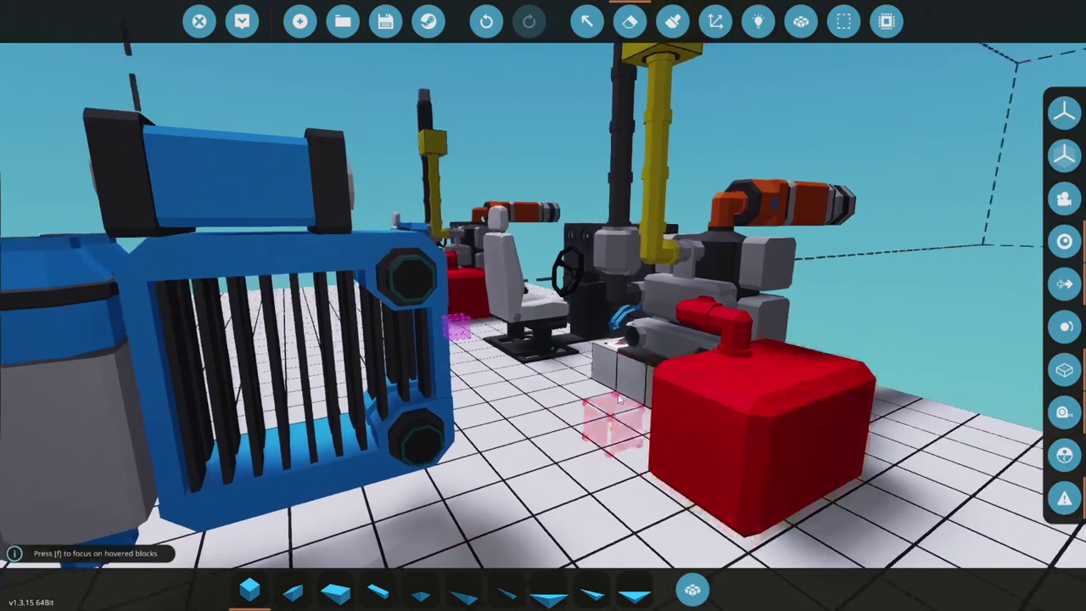
Attach a Pipe Angle to the engine's In Coolant port
key(q)
click(618, 397)
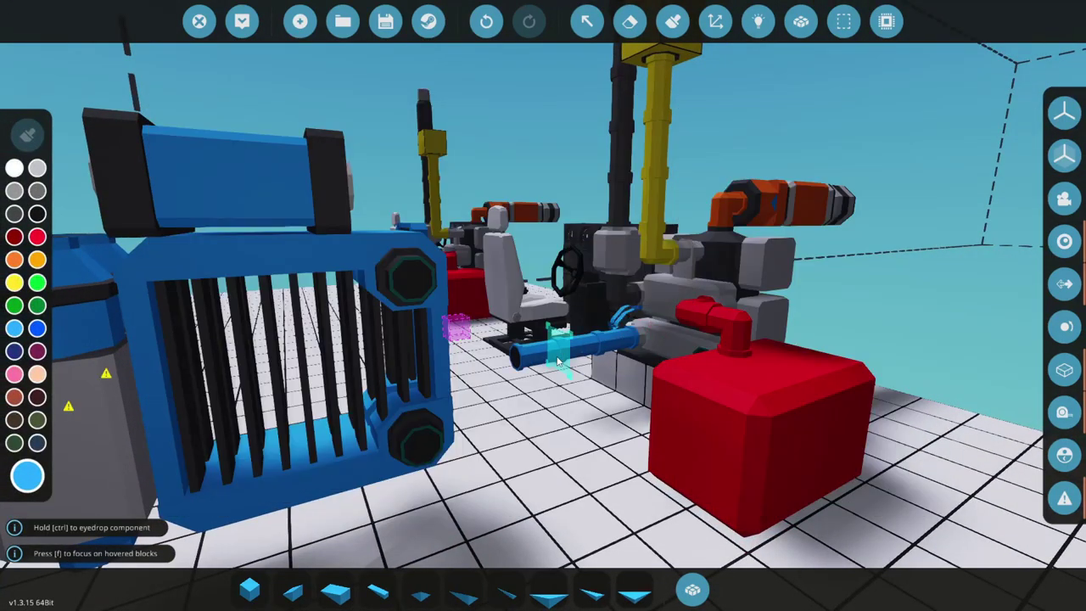
key(w)
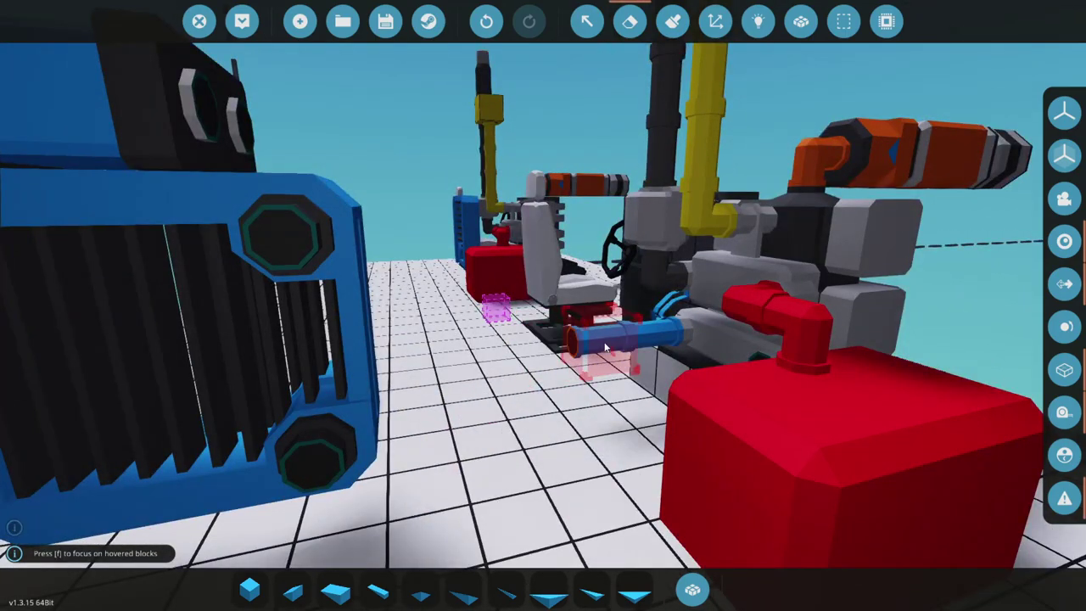
key(q)
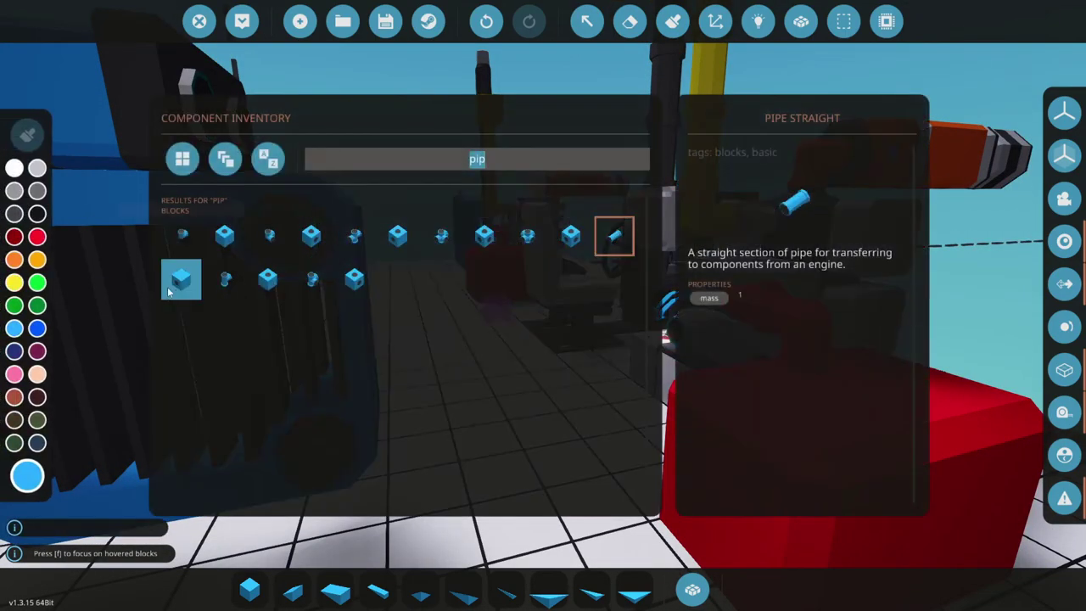
click(189, 245)
key(f)
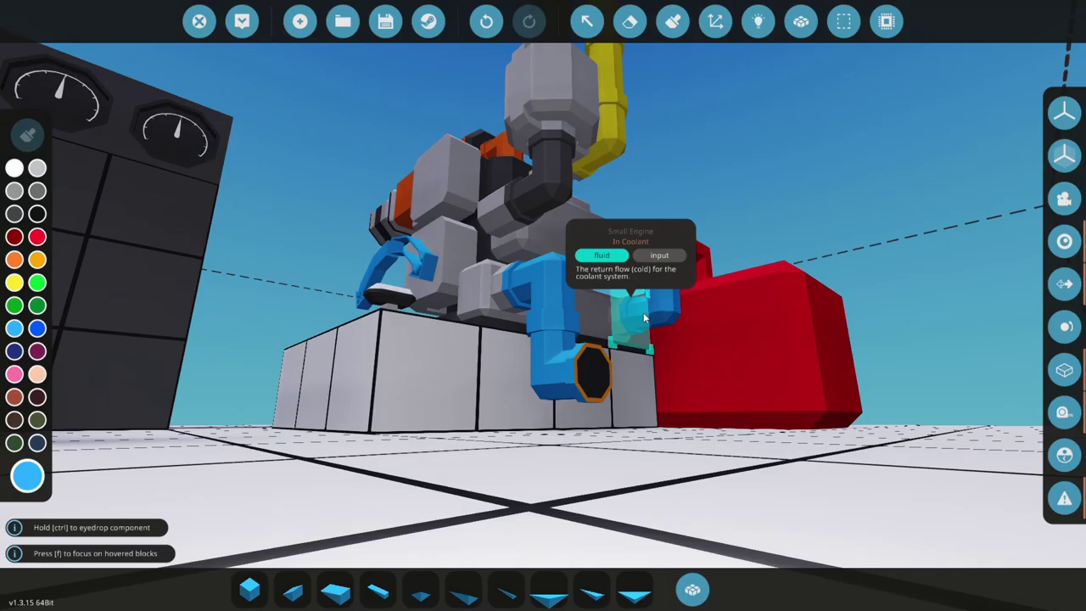
click(645, 318)
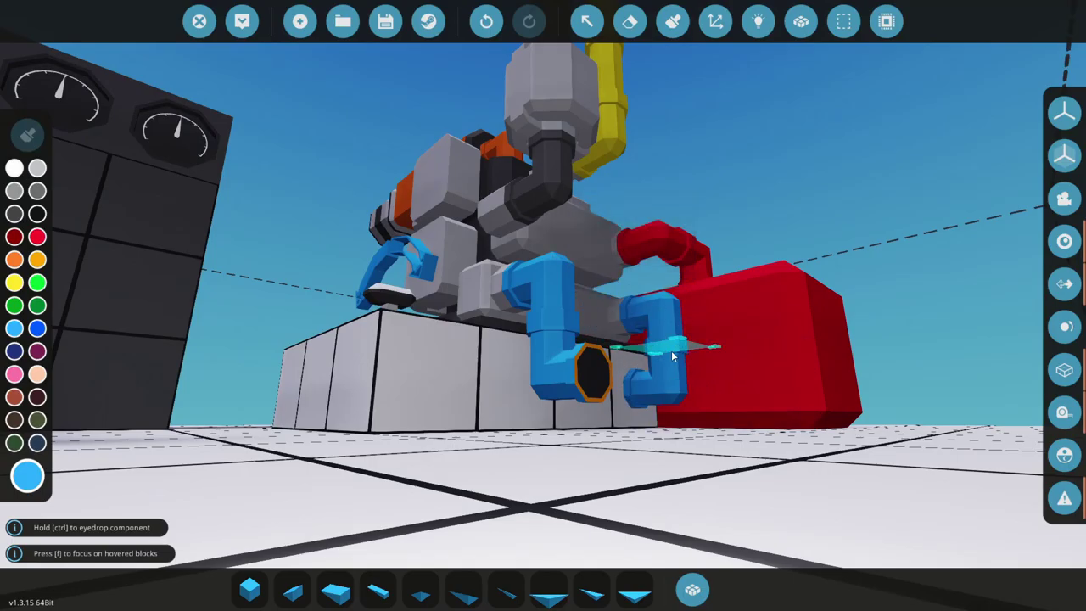
Inspect the pipe run from above and beneath the build toward the radiator
key(s)
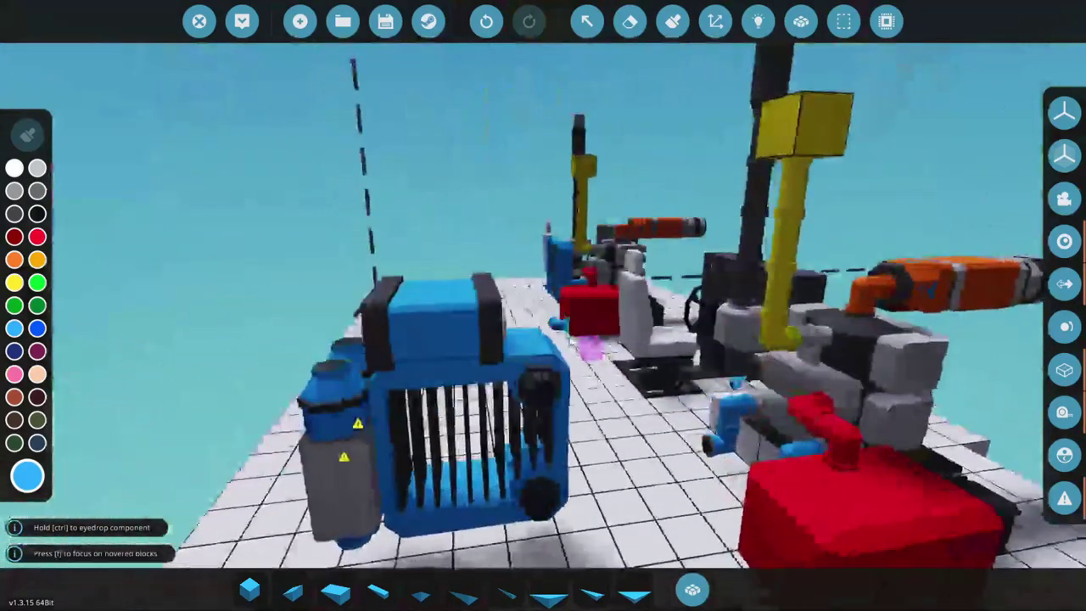
key(w)
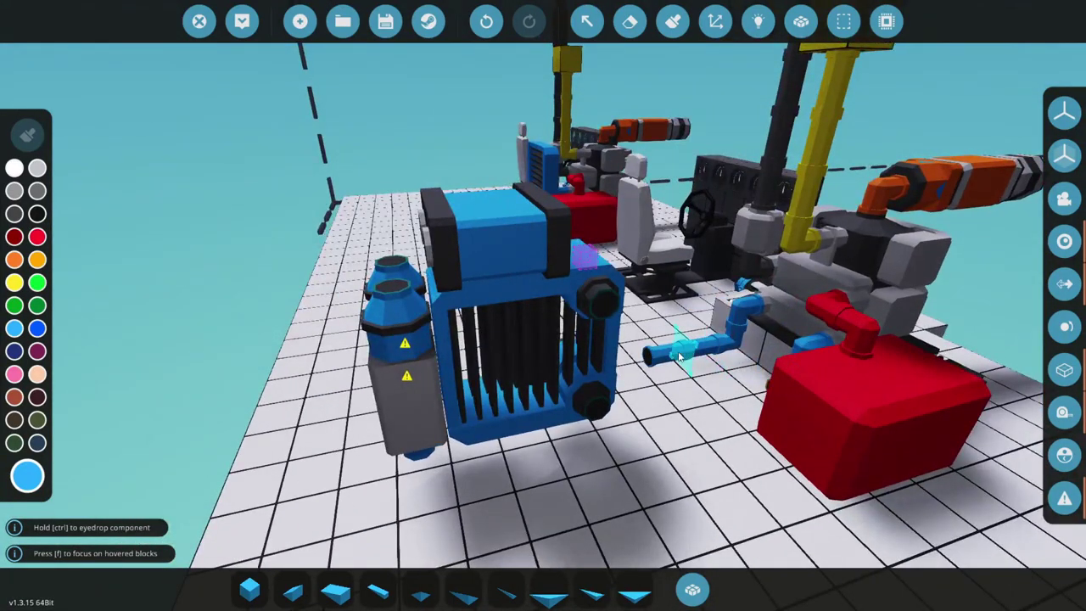
key(a)
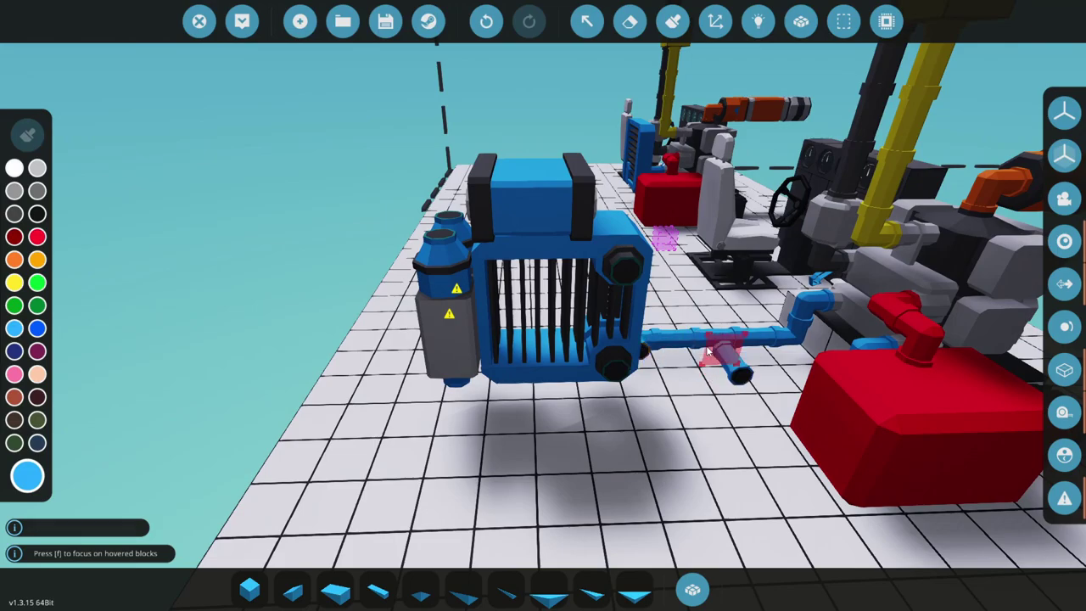
key(w)
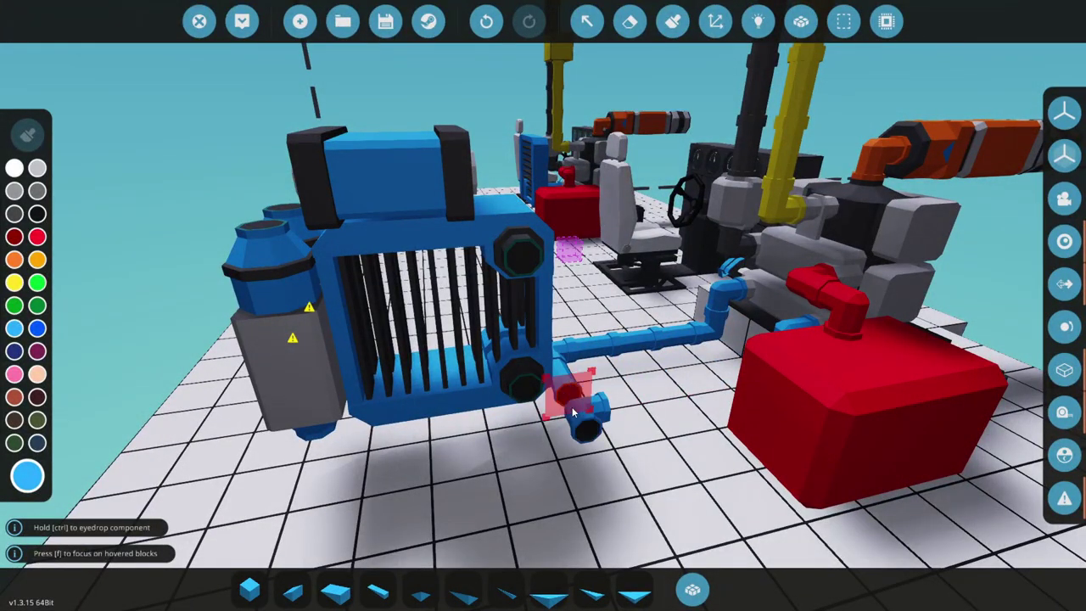
key(w)
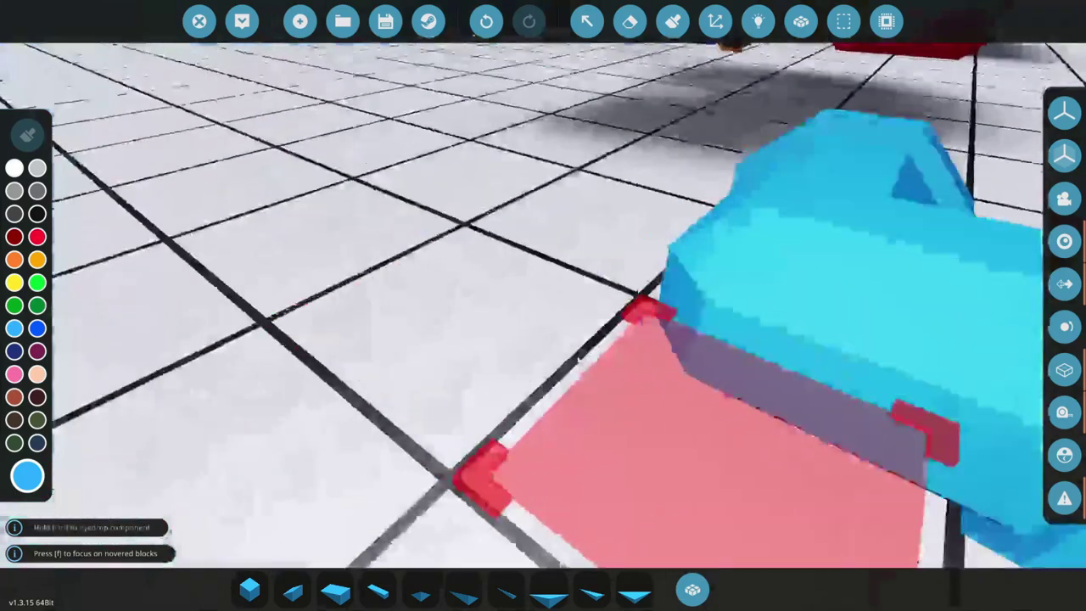
key(w)
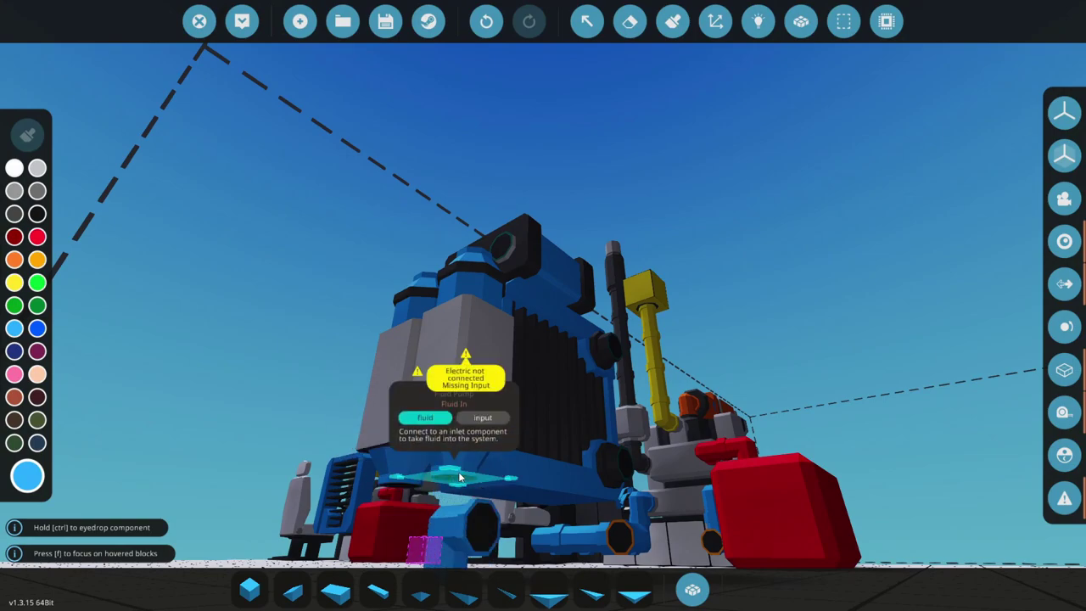
Reseat the elbow pipe under the radiator
key(a)
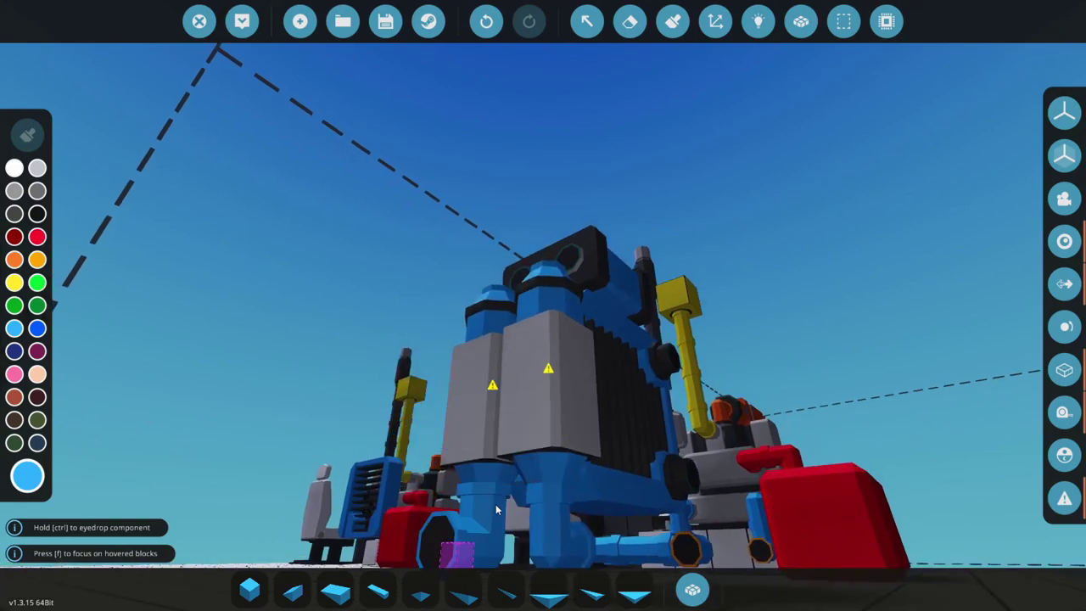
key(q)
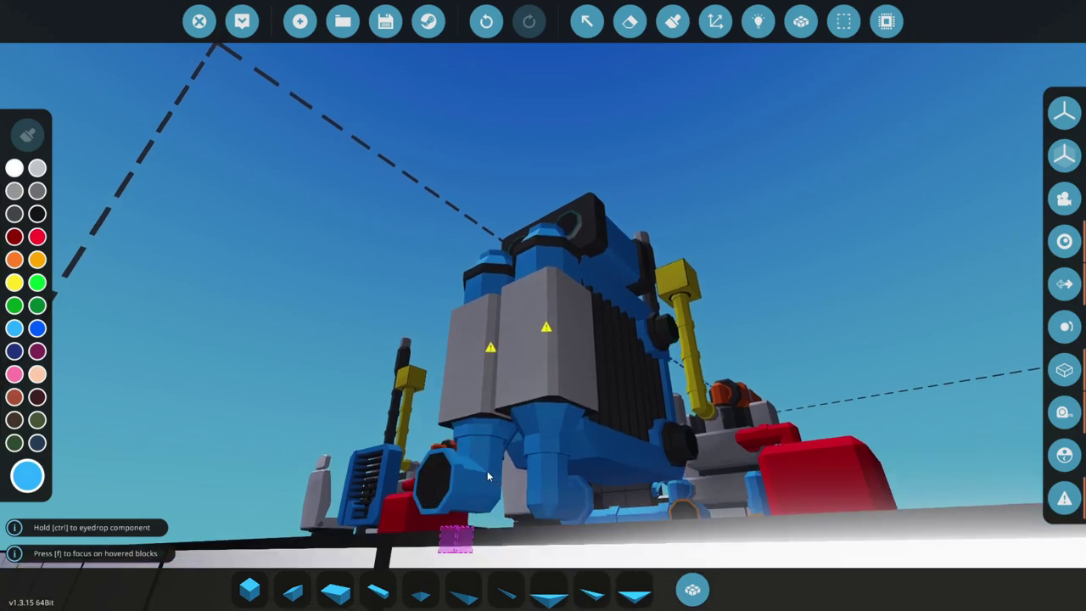
key(w)
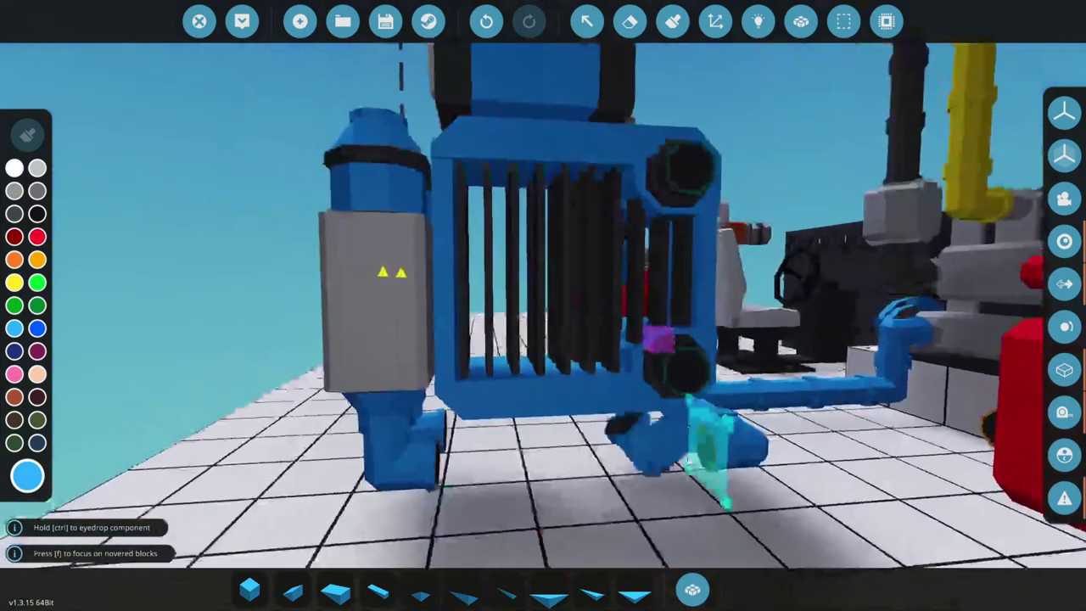
drag(713, 462, 632, 465)
drag(537, 473, 529, 450)
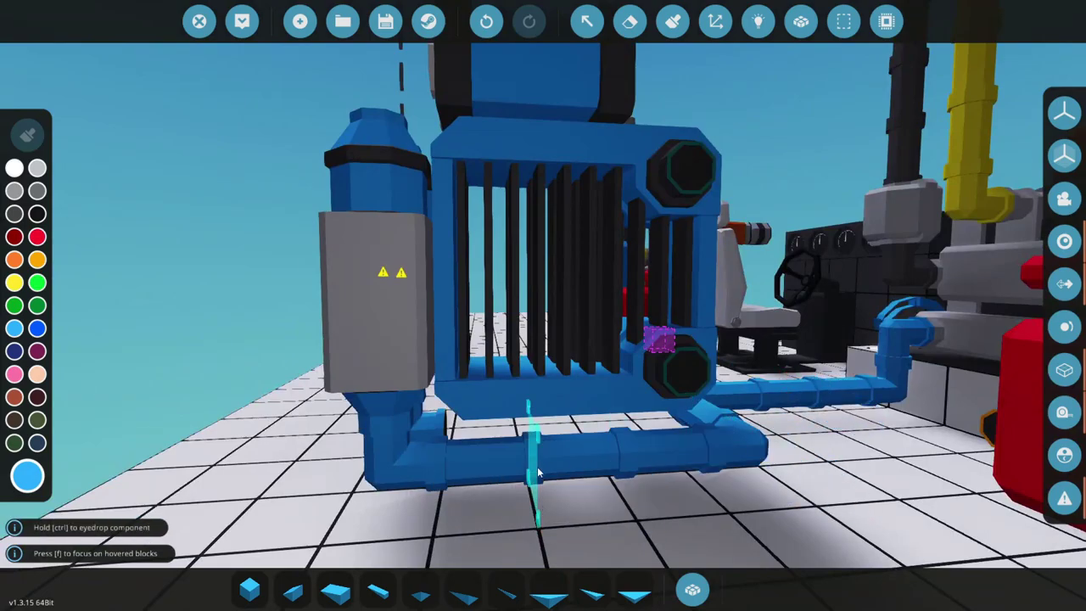
Lay angle pipe fittings on the heat exchanger outlet and beside the pump
key(f)
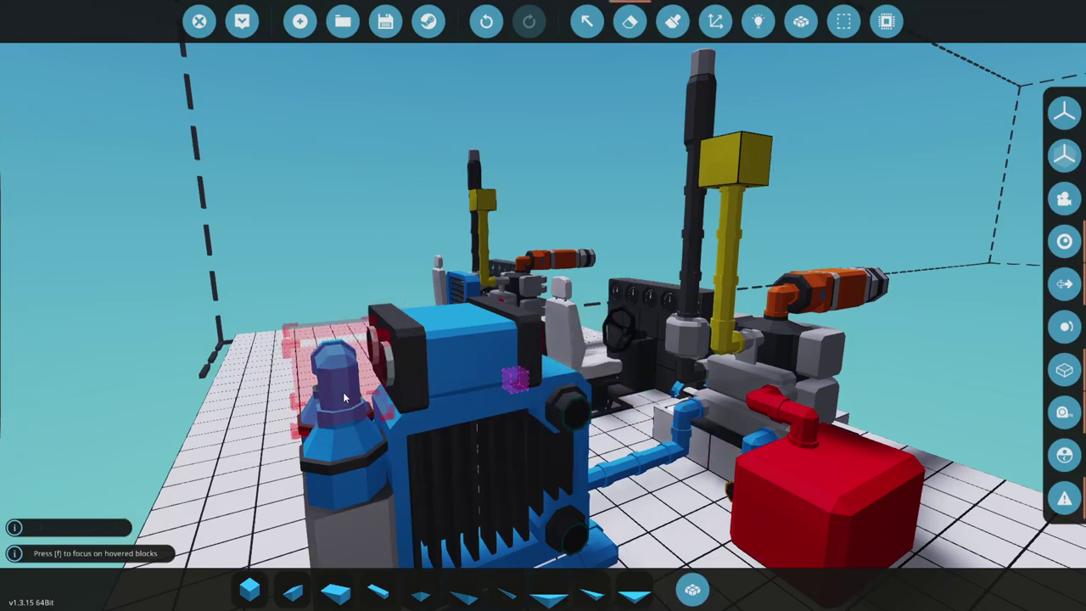
key(f)
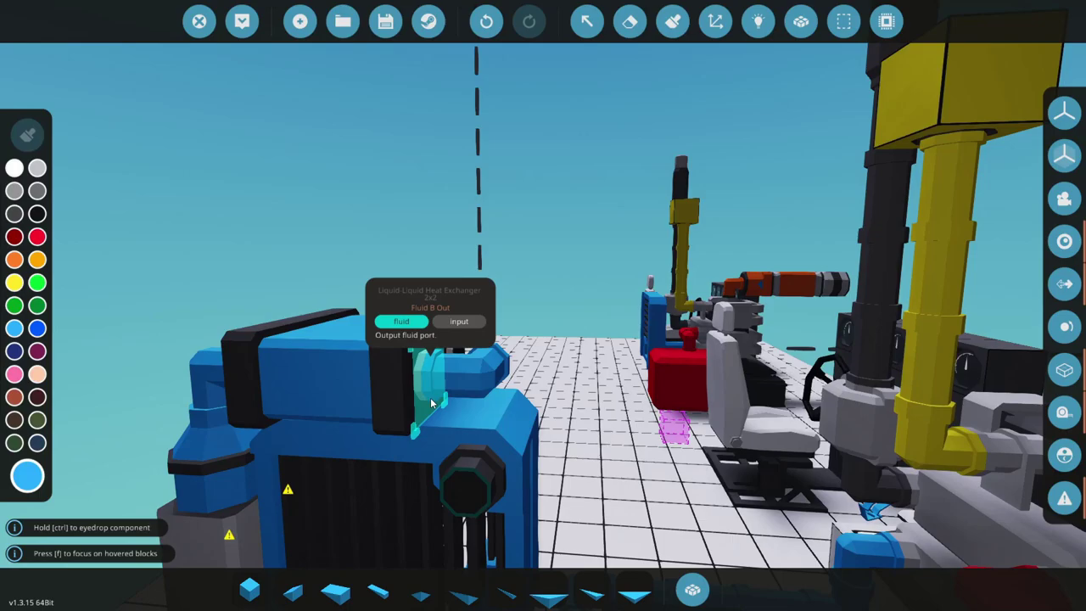
key(f)
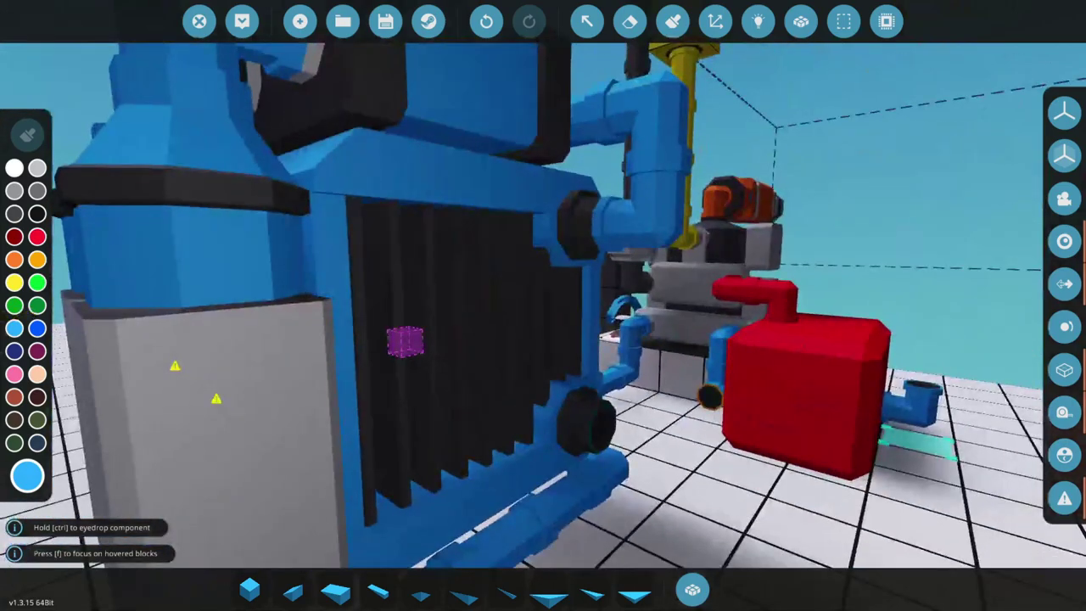
key(x)
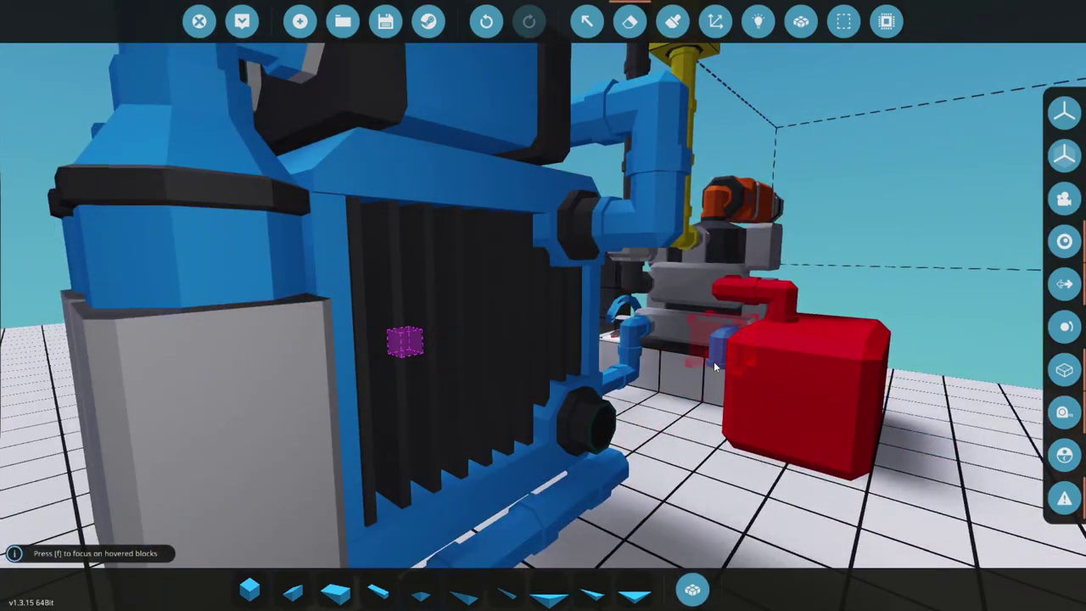
key(x)
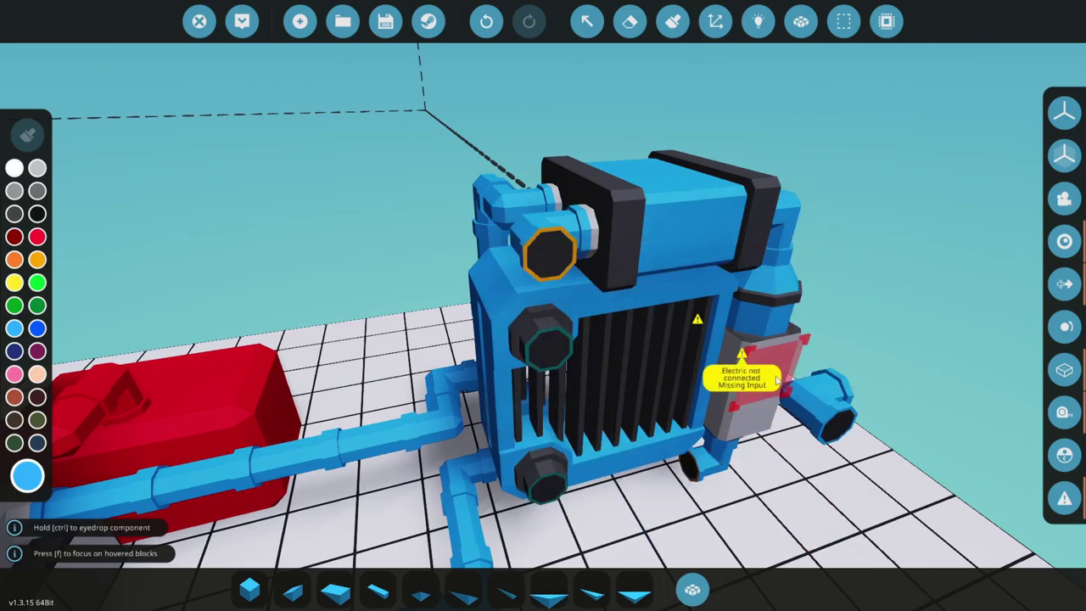
key(q)
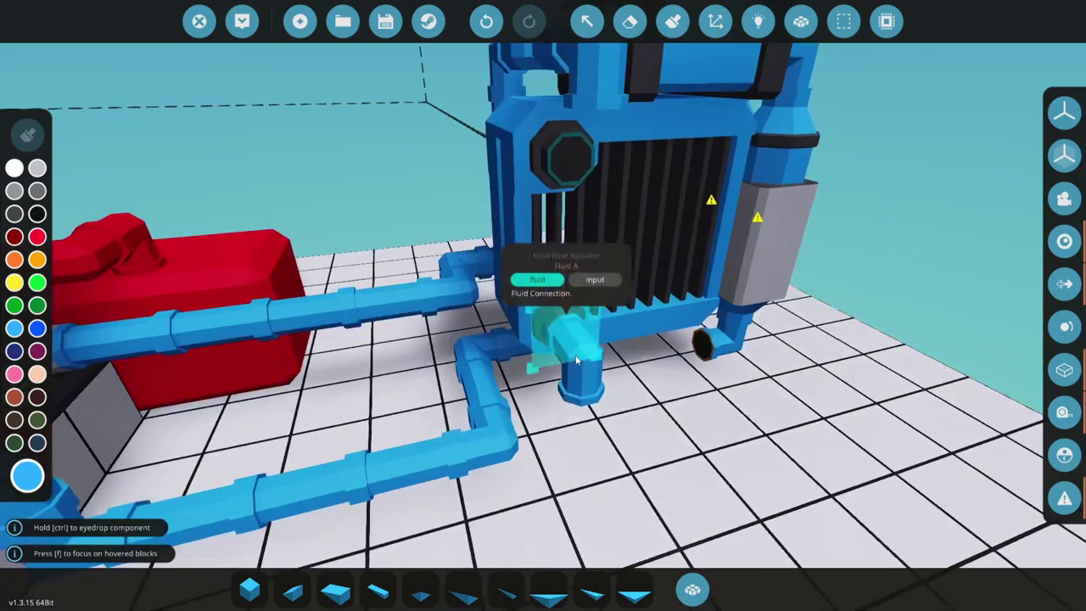
key(q)
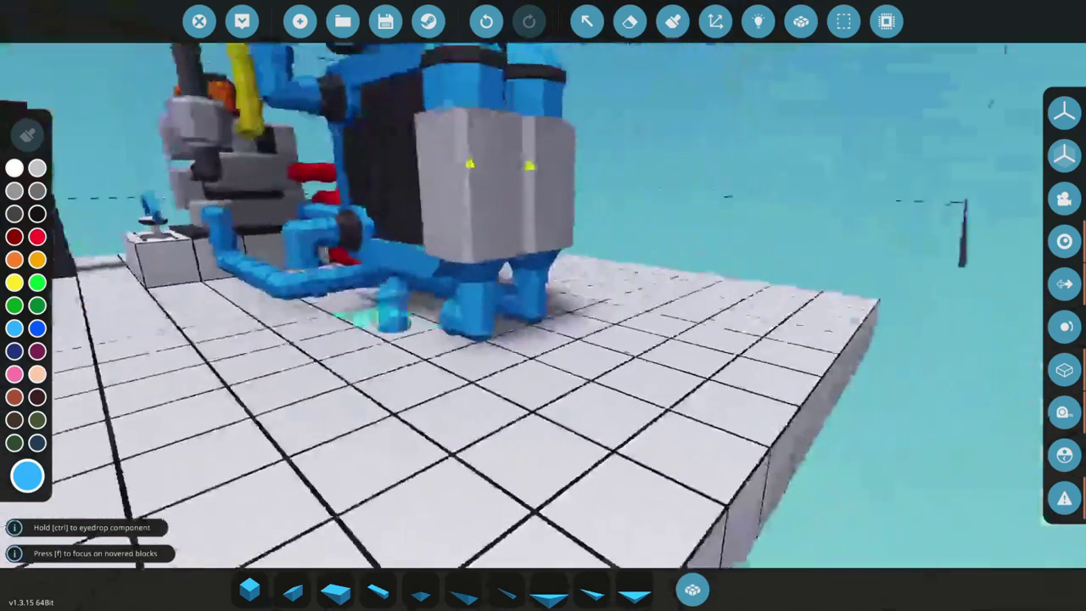
key(q)
key(w)
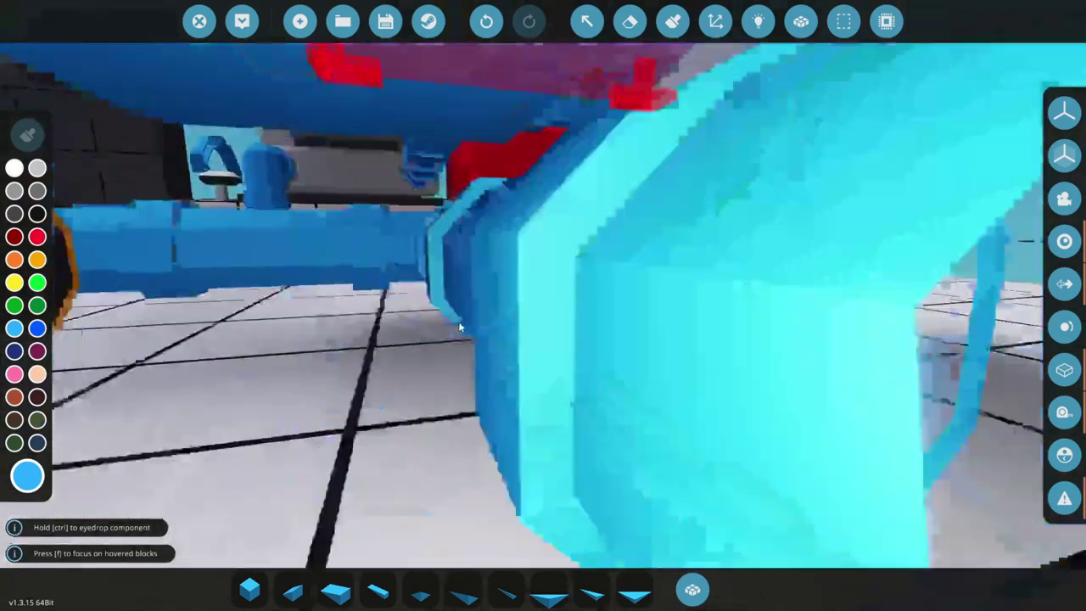
Search 'tank' and place a Fluid Tank Small under the heat exchanger
key(Tab)
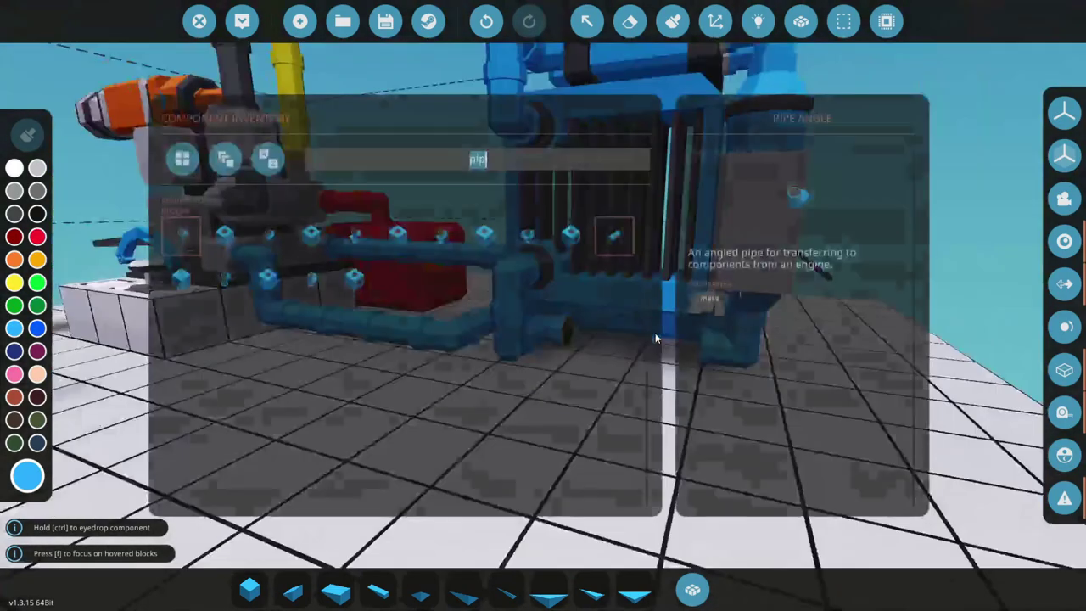
text(tank)
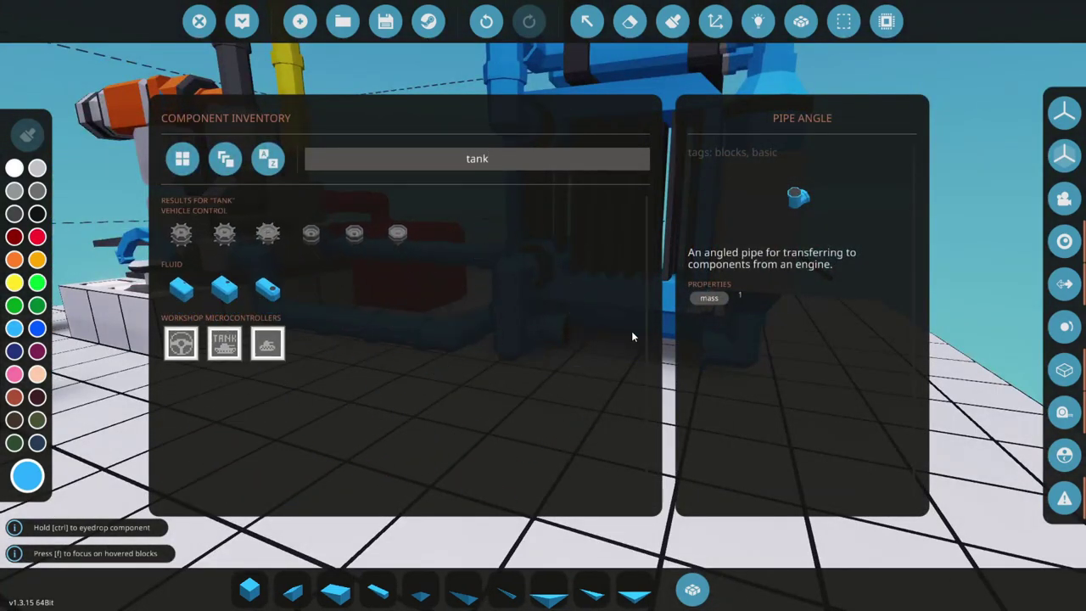
click(260, 301)
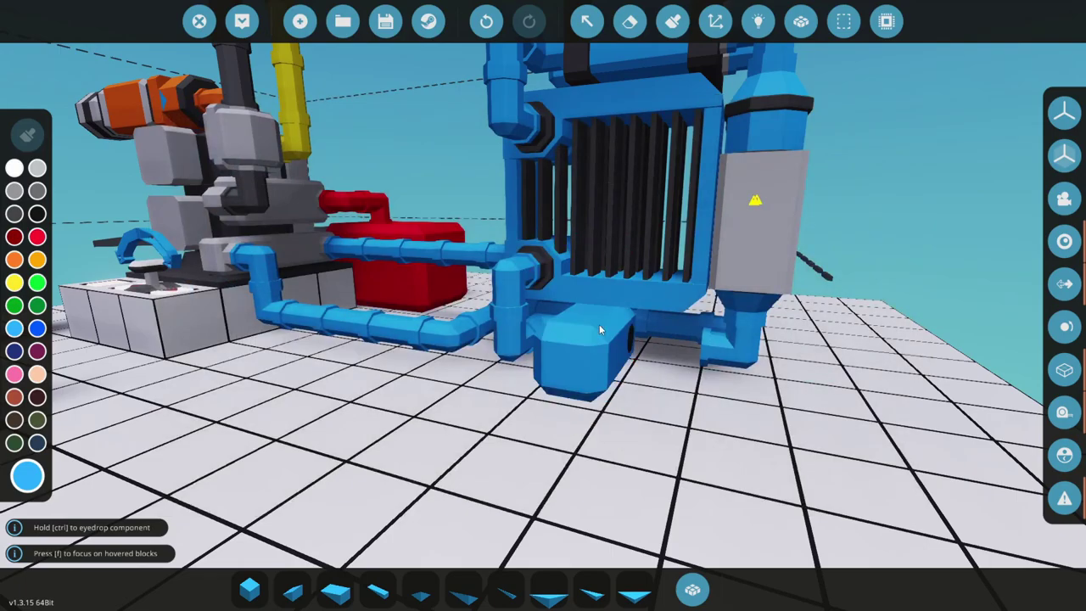
click(670, 338)
key(w)
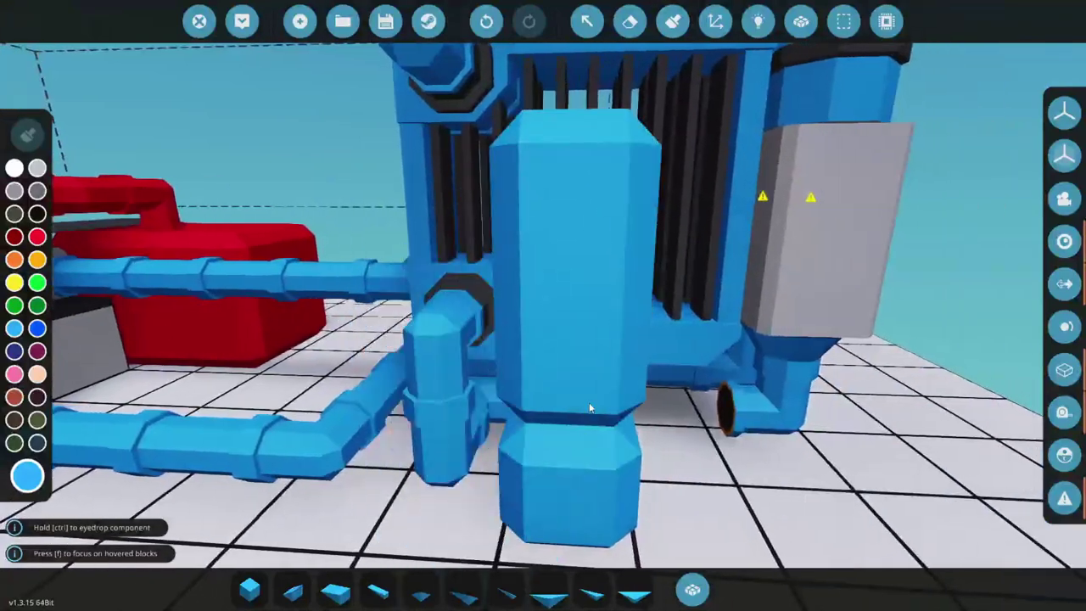
Set the tank's fill level to 89% and attach a pipe to its face
click(586, 21)
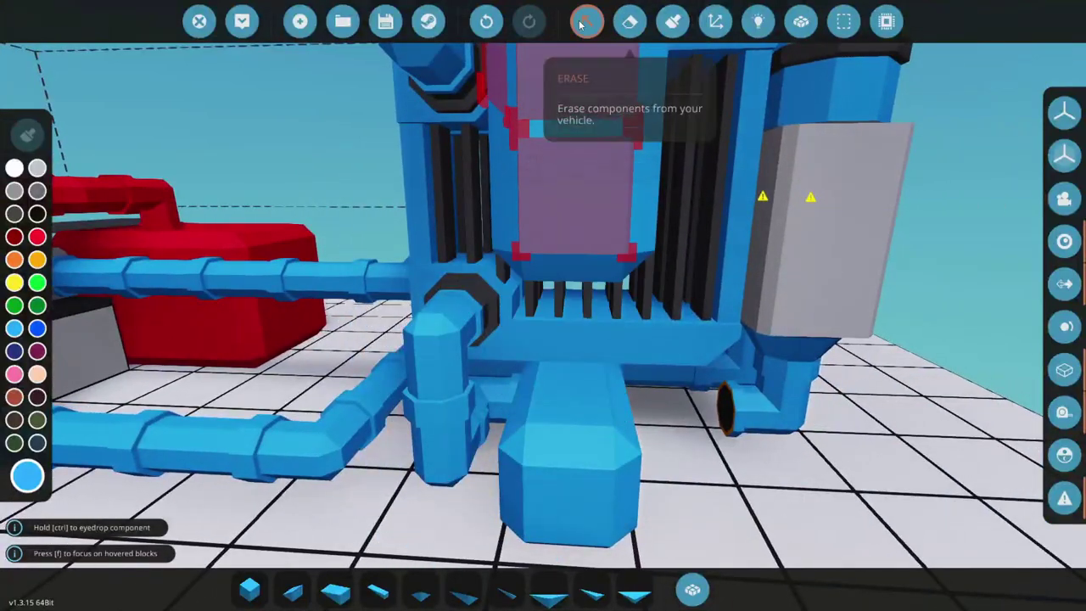
click(567, 422)
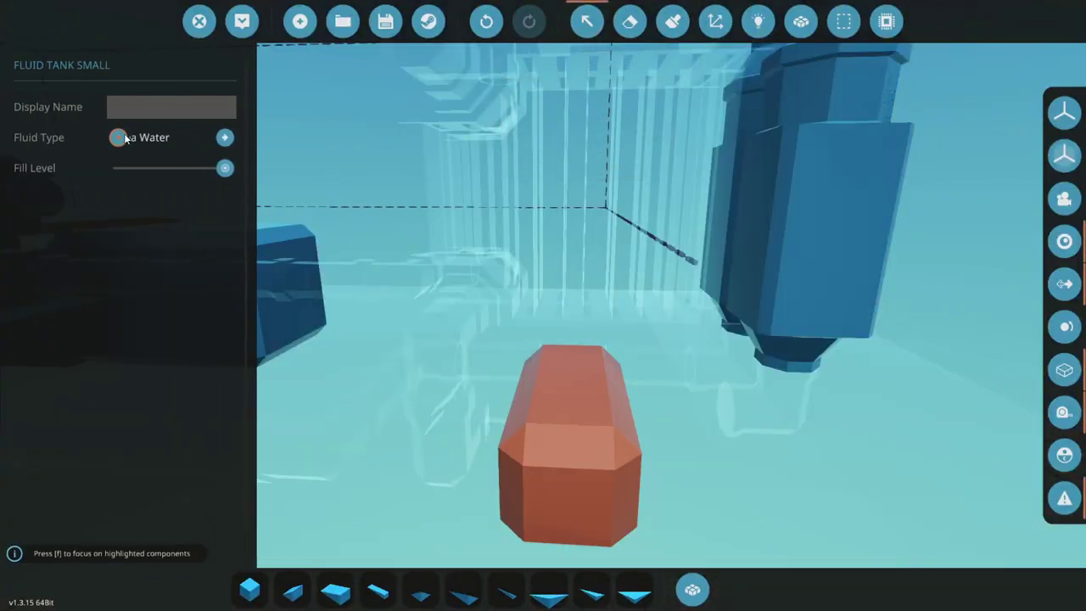
drag(215, 171, 210, 170)
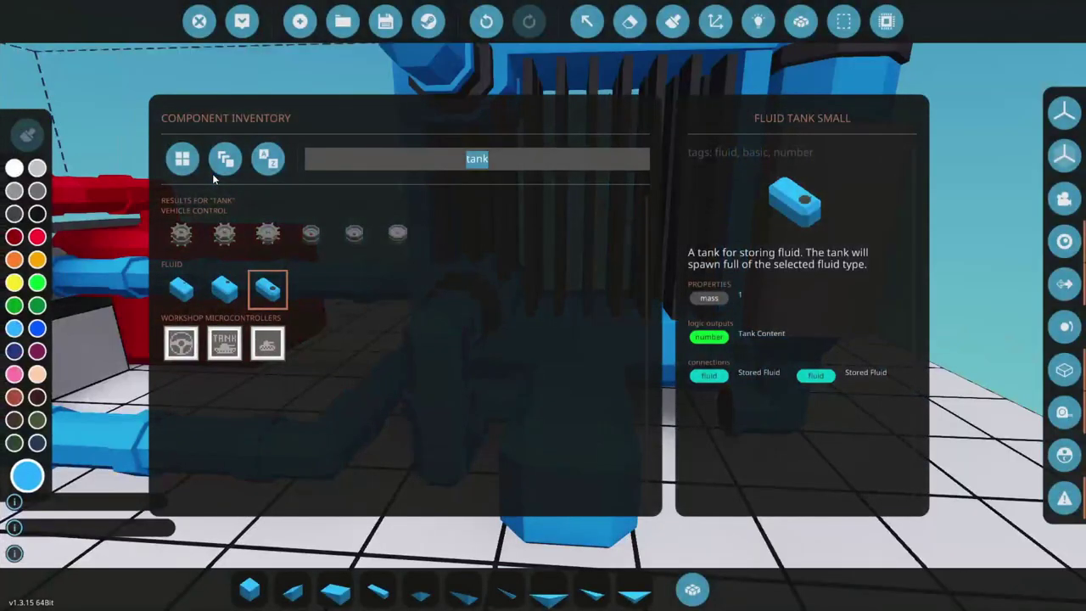
key(Escape)
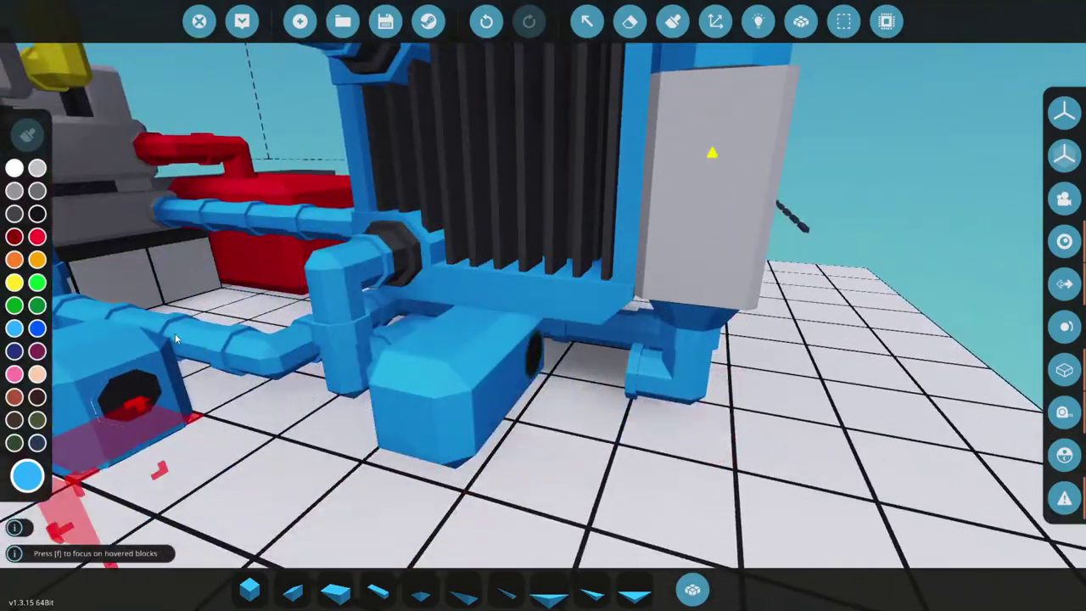
click(522, 353)
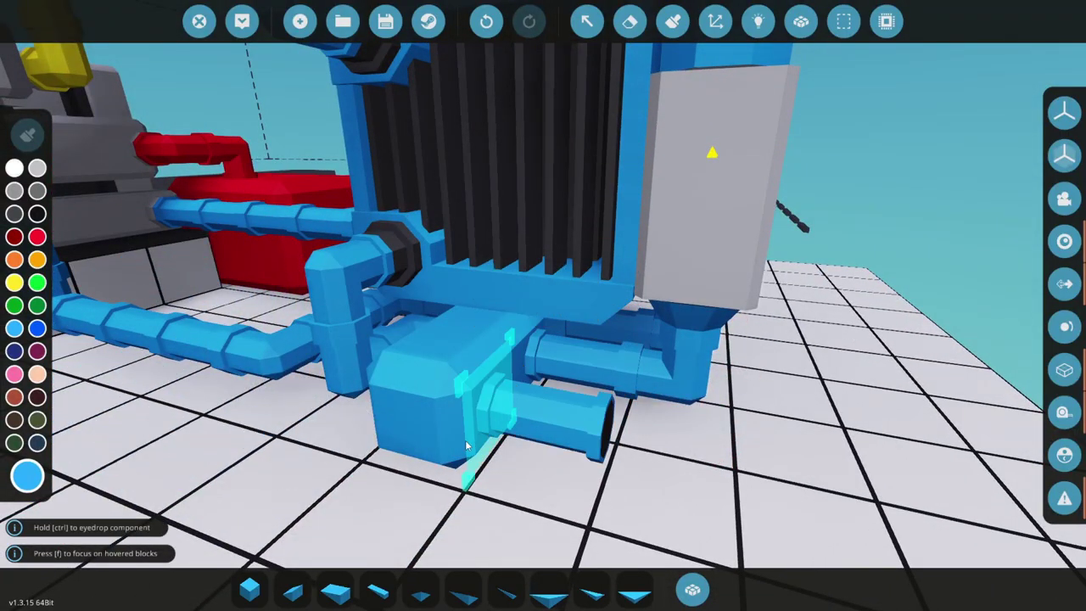
scroll(465, 448, down, 3)
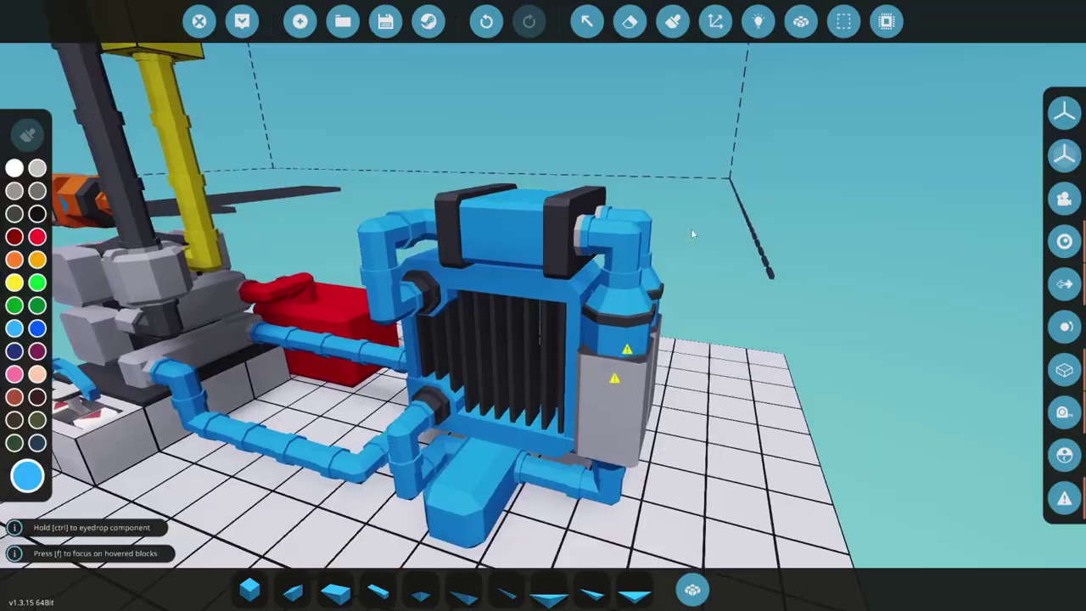
drag(690, 228, 582, 271)
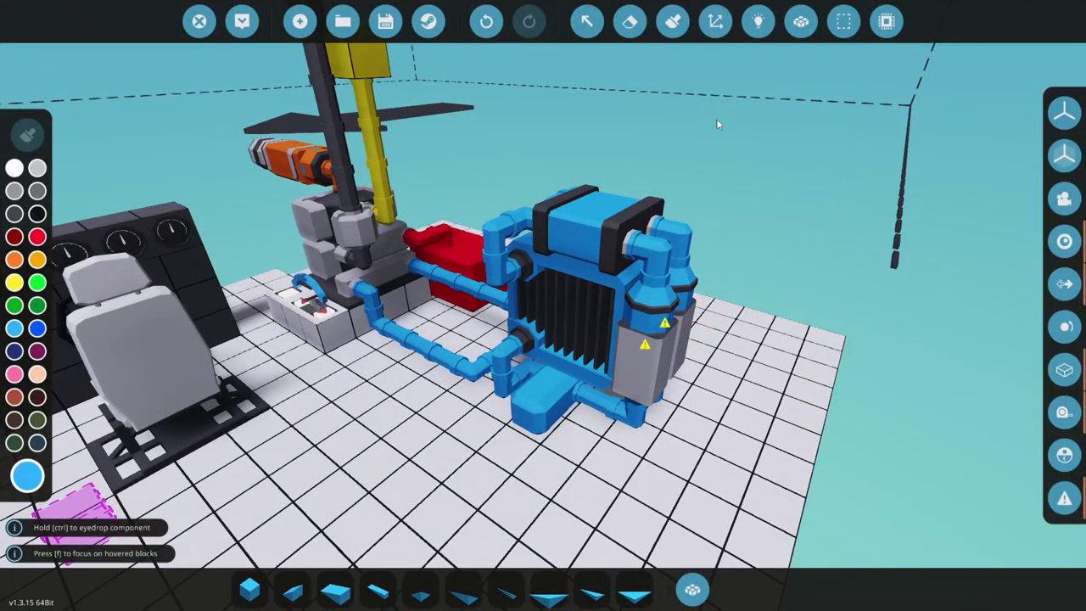
Link the new blue block to the radiator-side component in Logic mode, then show electrical connections
click(760, 23)
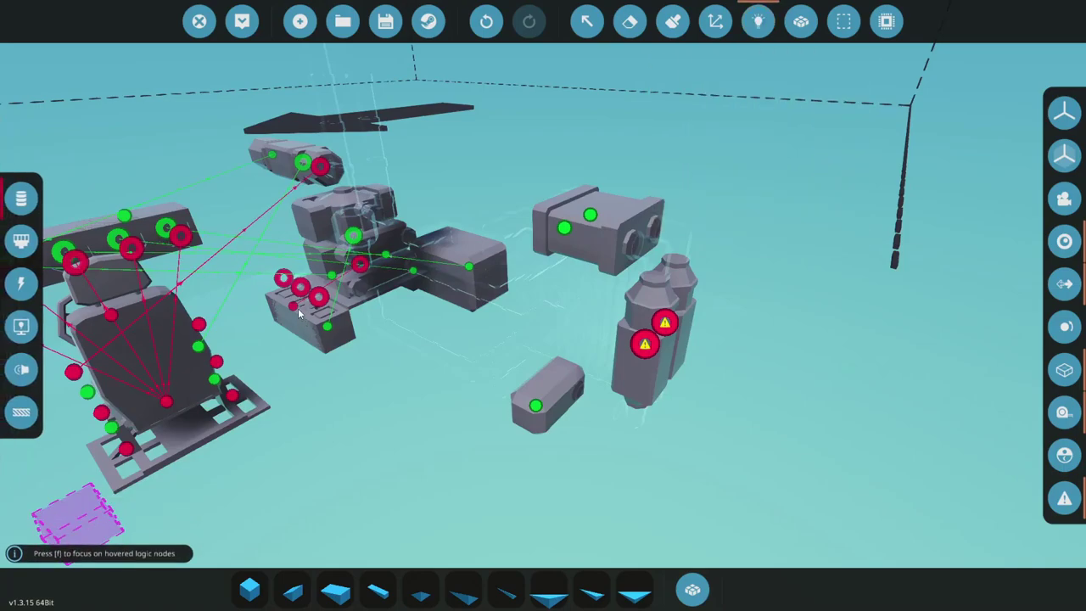
mouse_move(294, 311)
key(a)
key(q)
key(BackSpace)
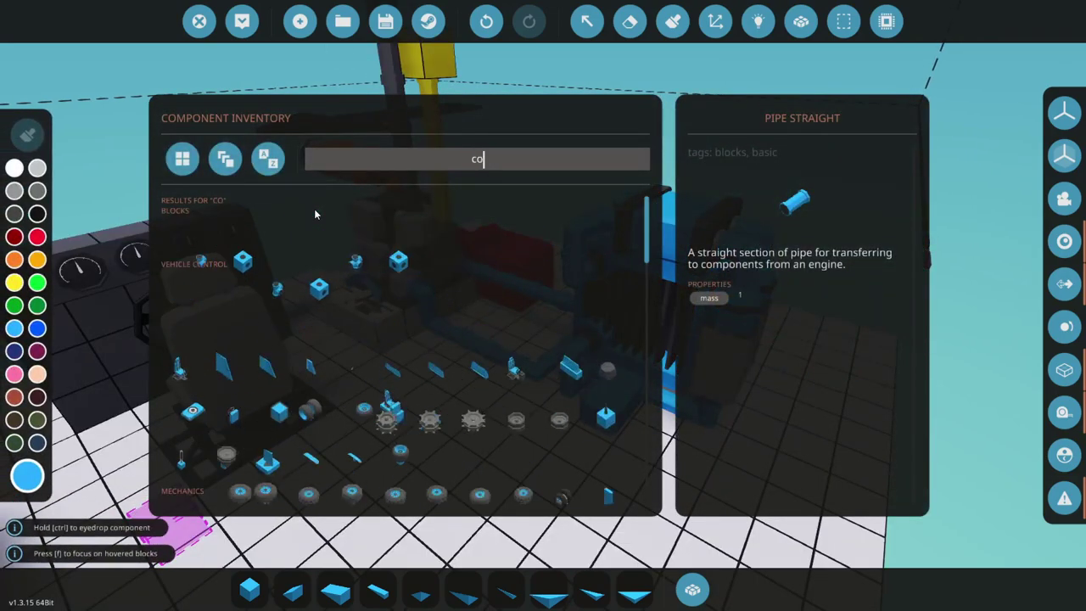
key(Escape)
key(d)
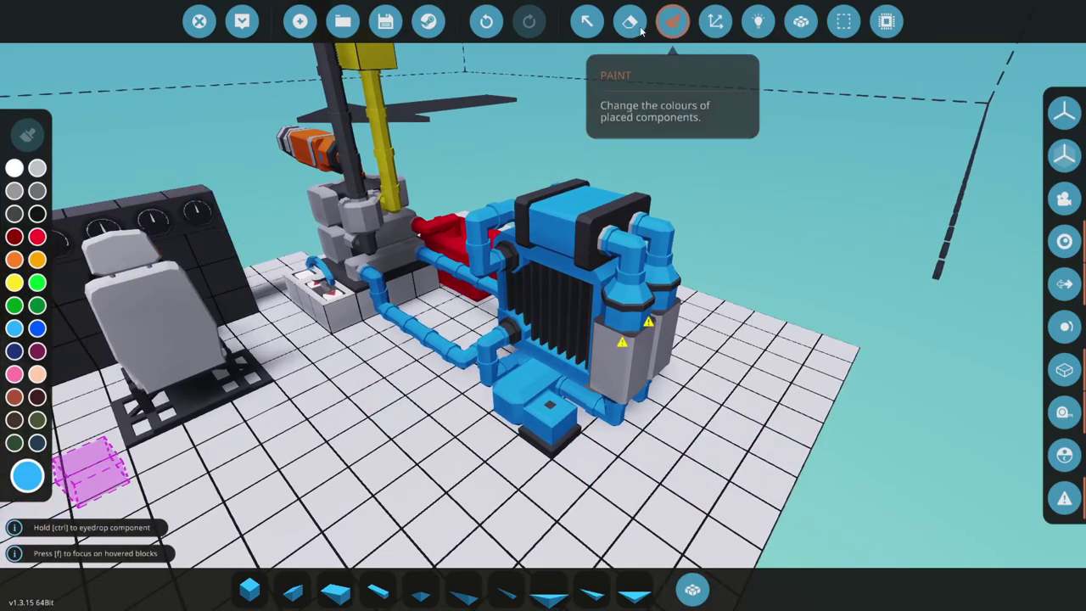
click(758, 22)
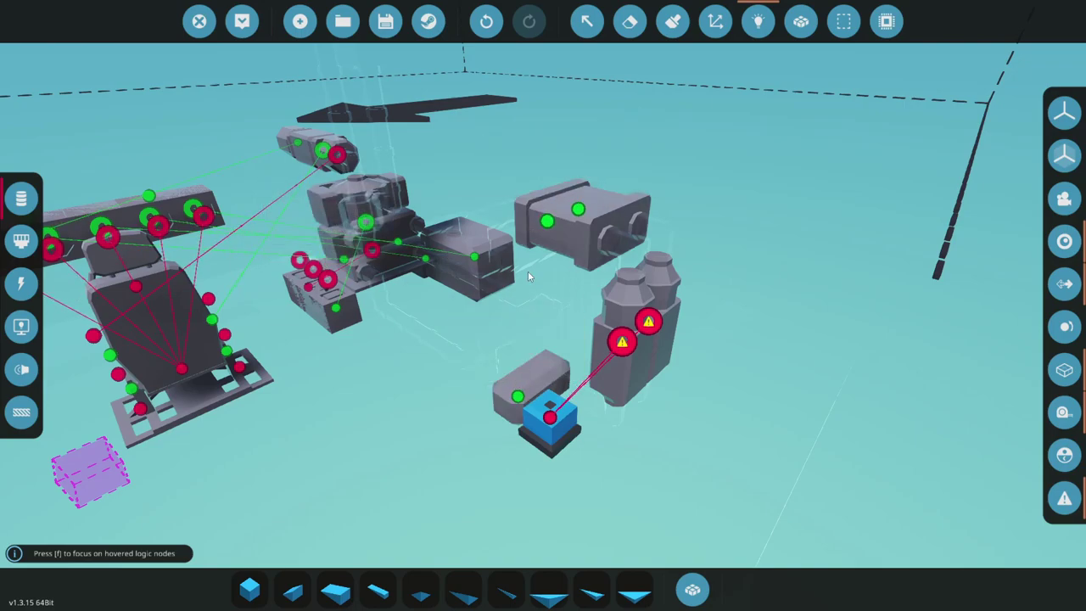
drag(622, 341, 622, 342)
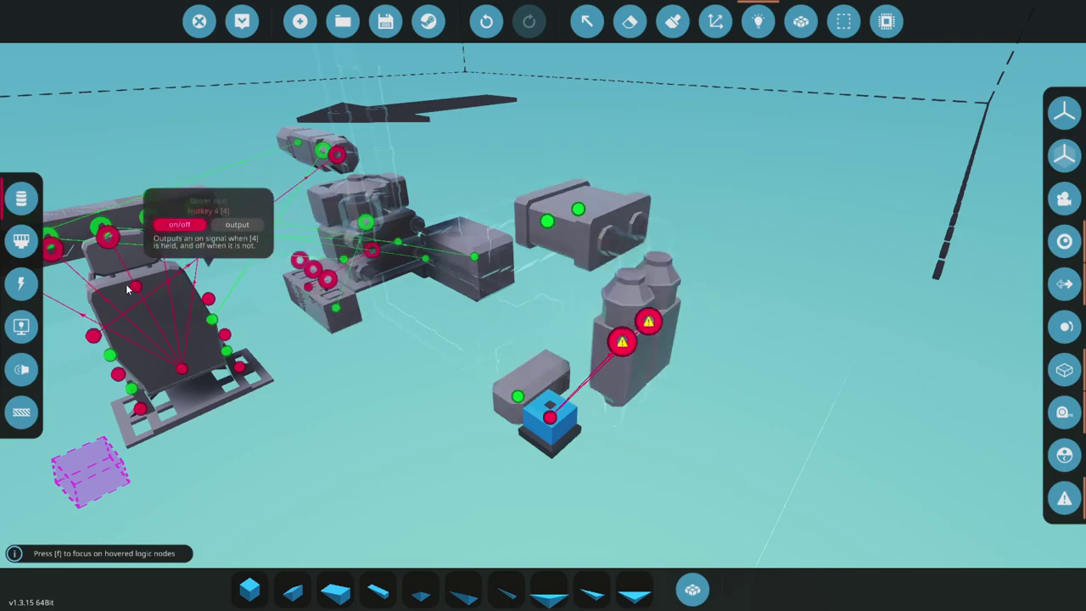
click(22, 288)
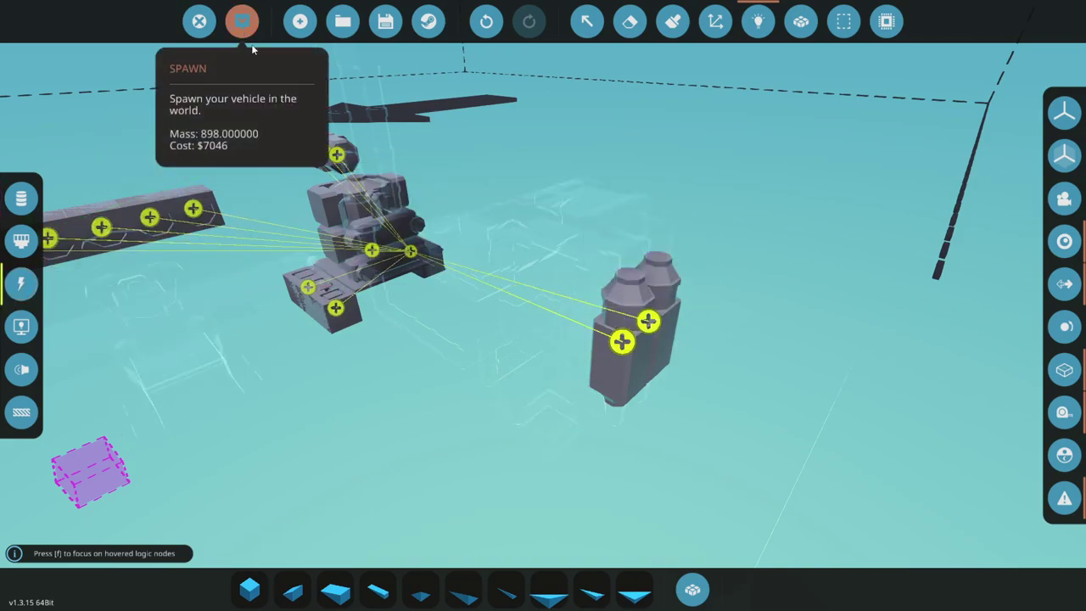
Spawn both rigs in the hangar and press the push button to run the pump
click(244, 23)
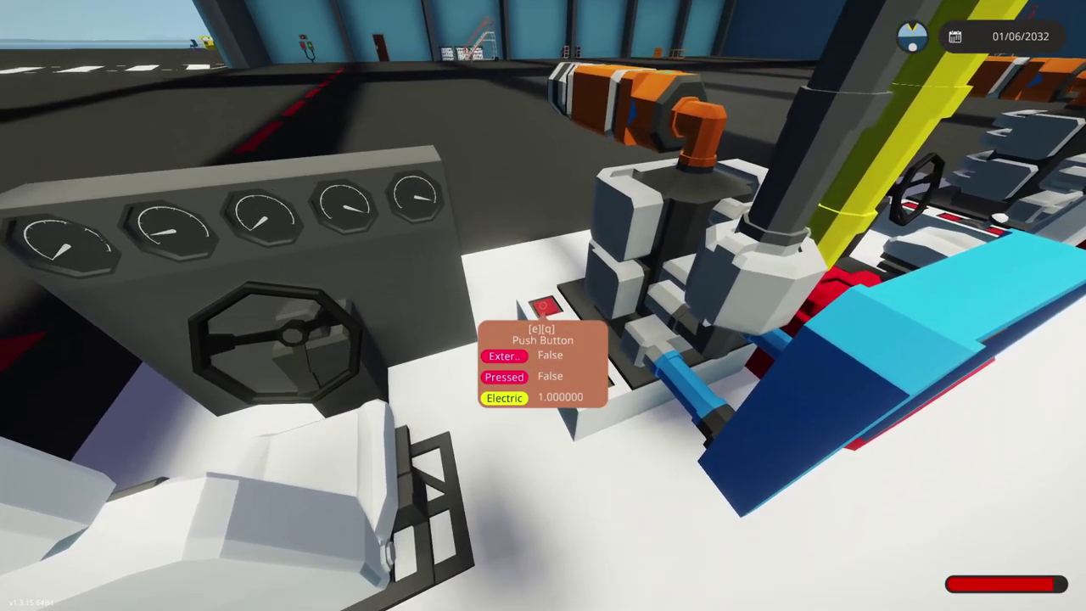
key(e)
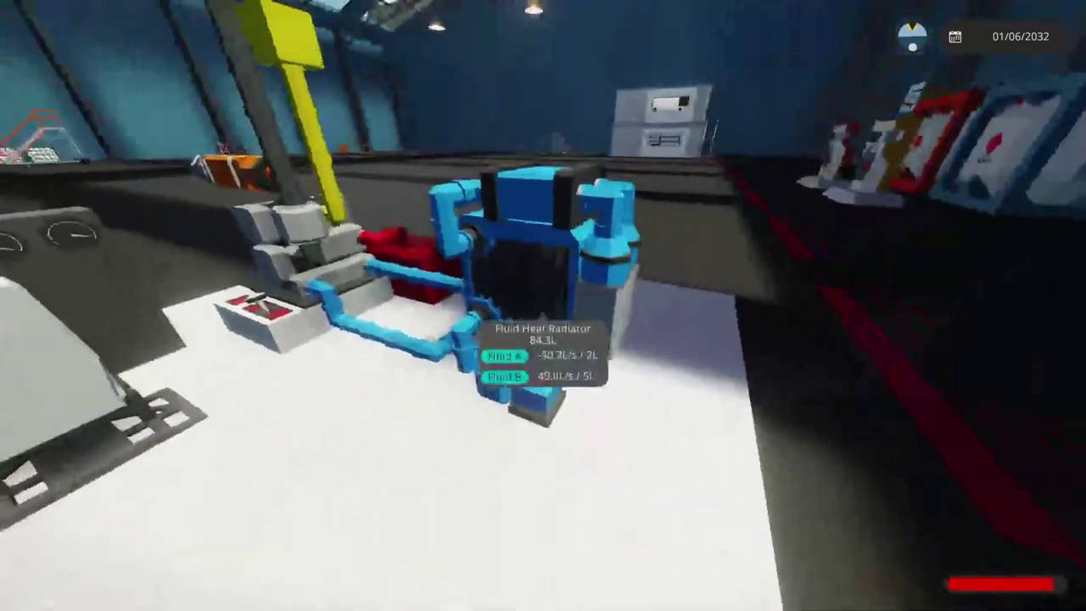
key(w)
key(s)
key(w)
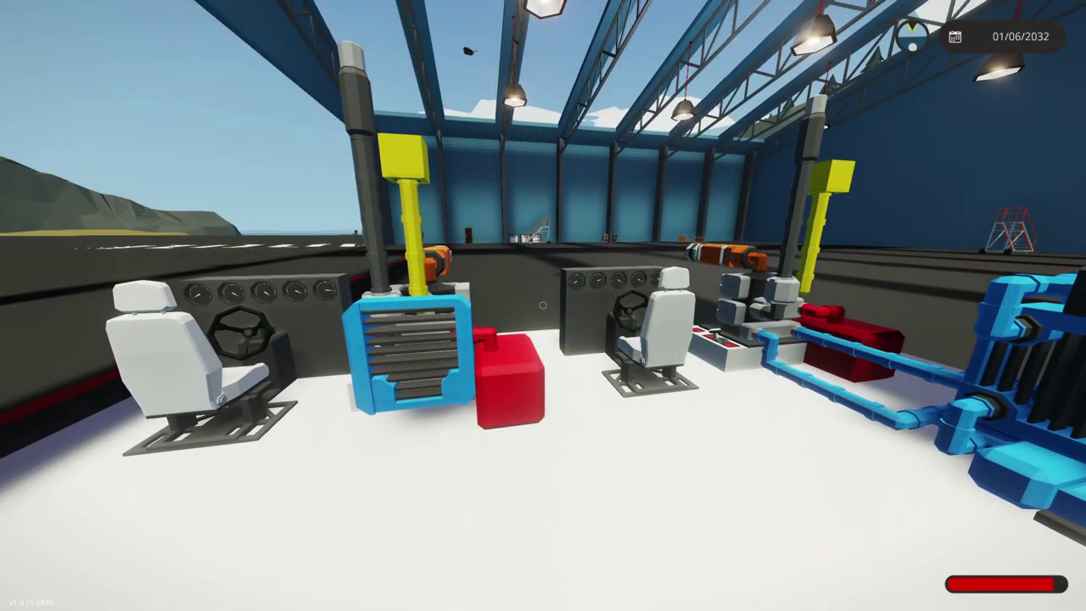
Walk up to the spawned rig's gauge panel and read its engine temperature, about 79
key(w)
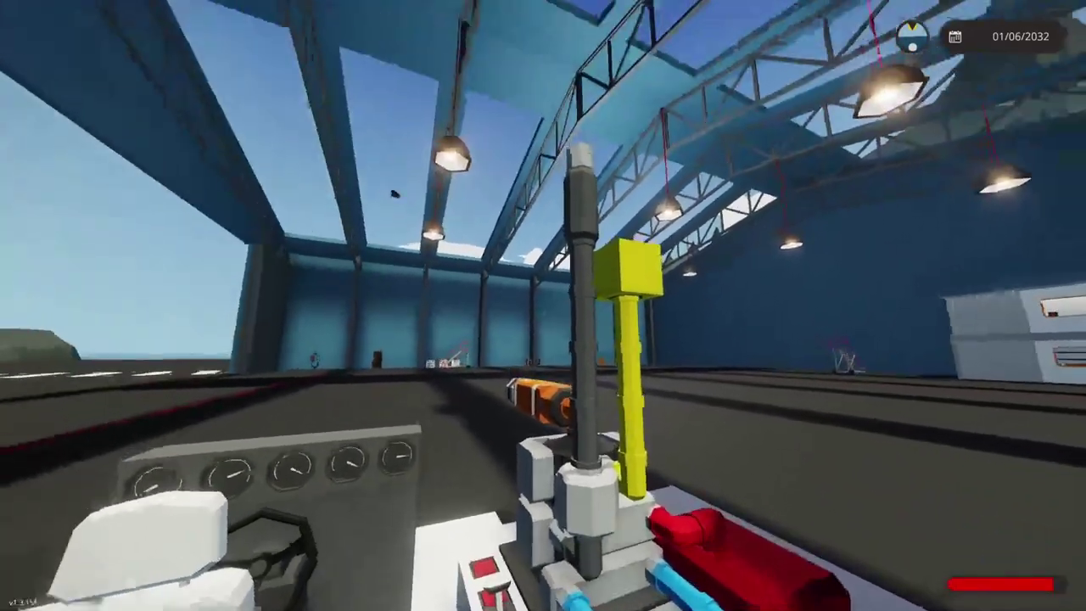
Walk between both rigs reading each temp gauge, Fluid Heat Radiator flows and Small Engine panels
key(s)
key(w)
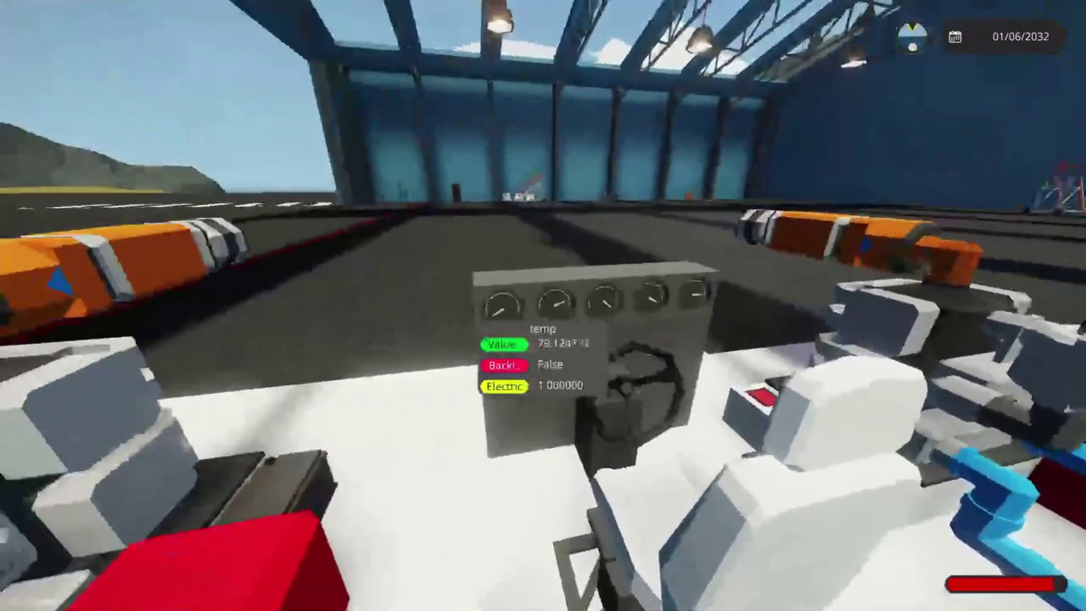
key(s)
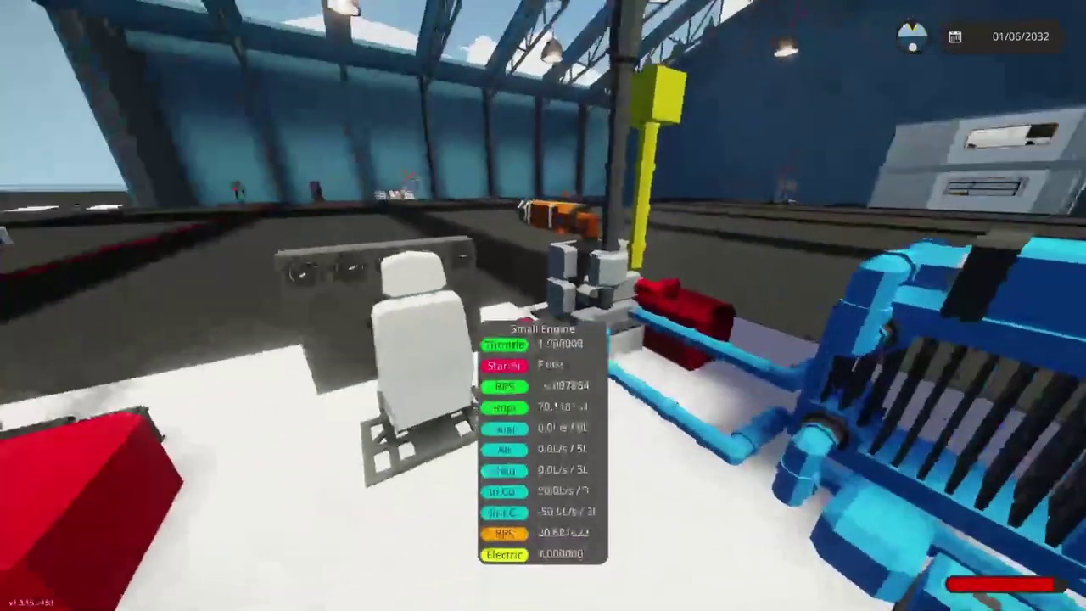
key(w)
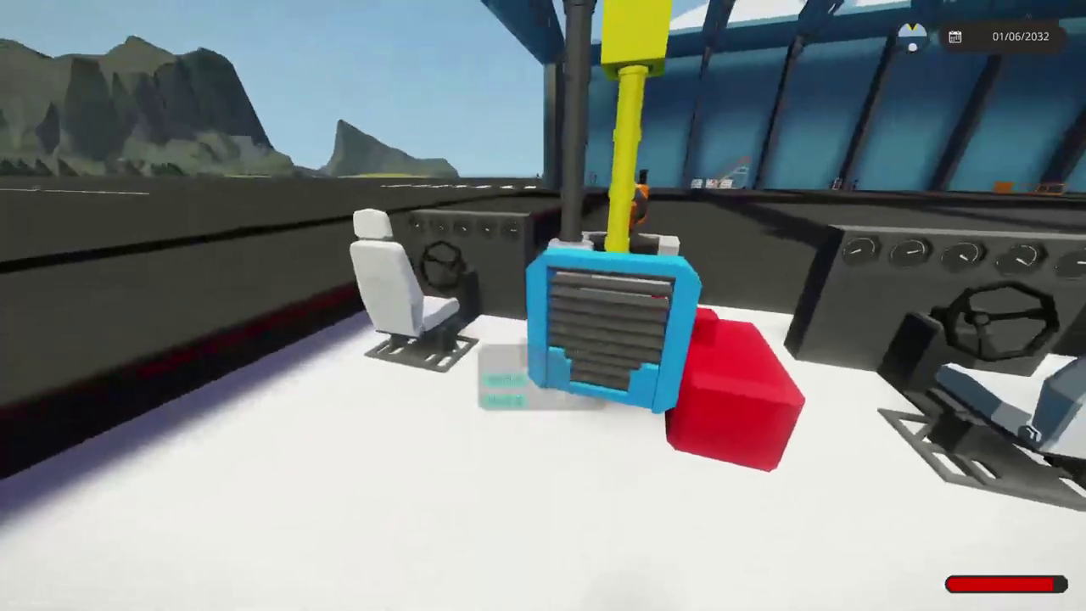
key(w)
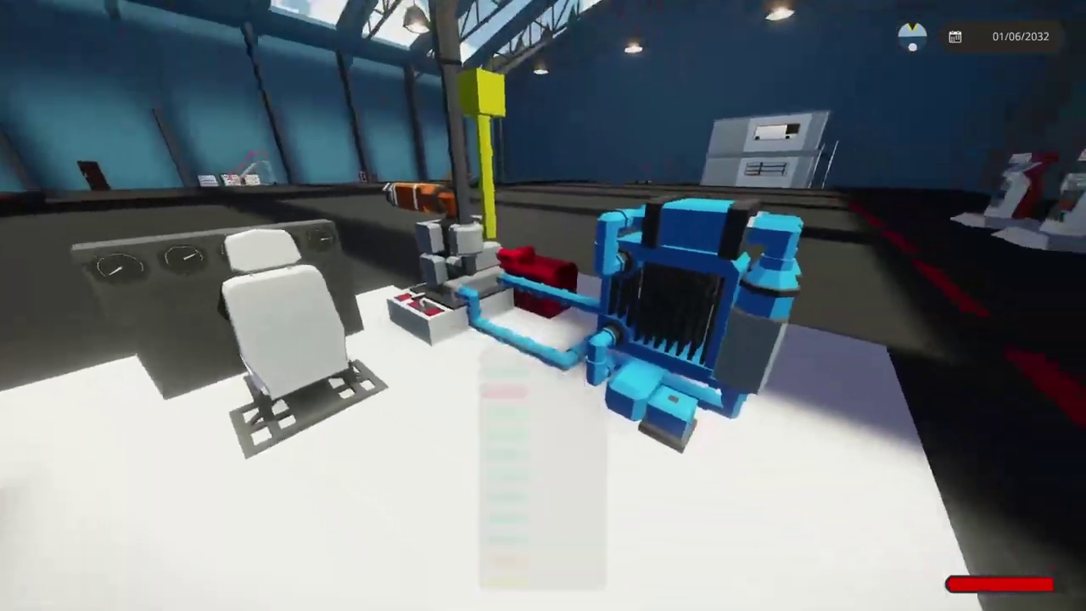
key(s)
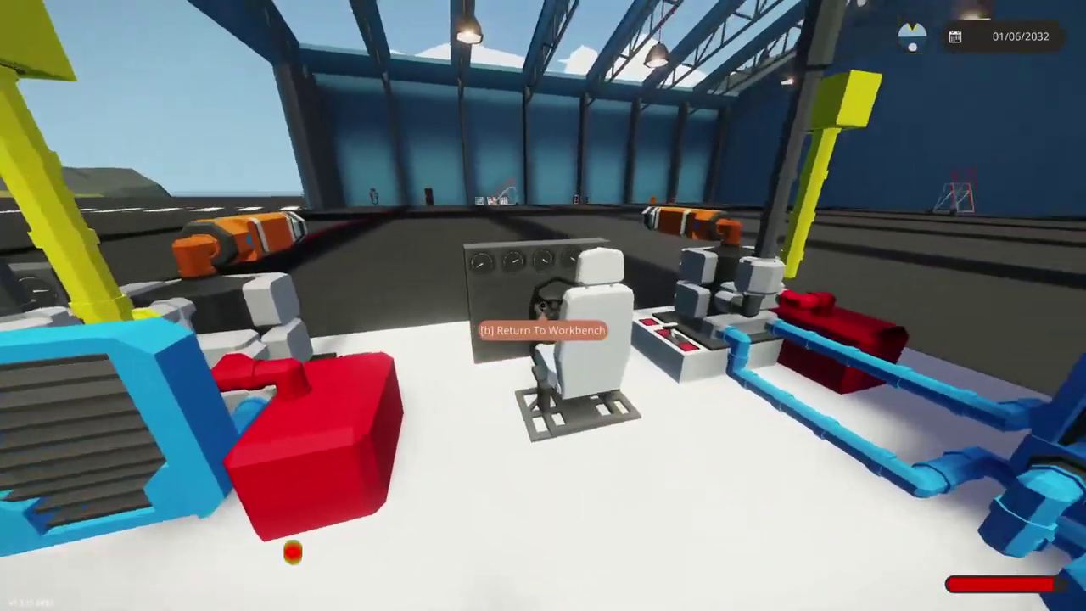
key(s)
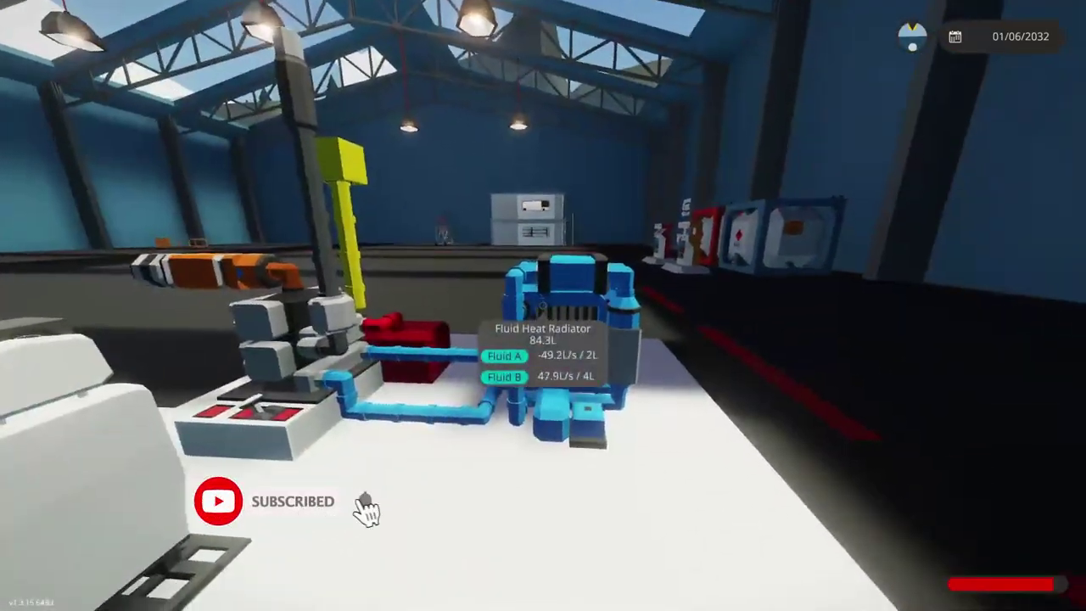
key(w)
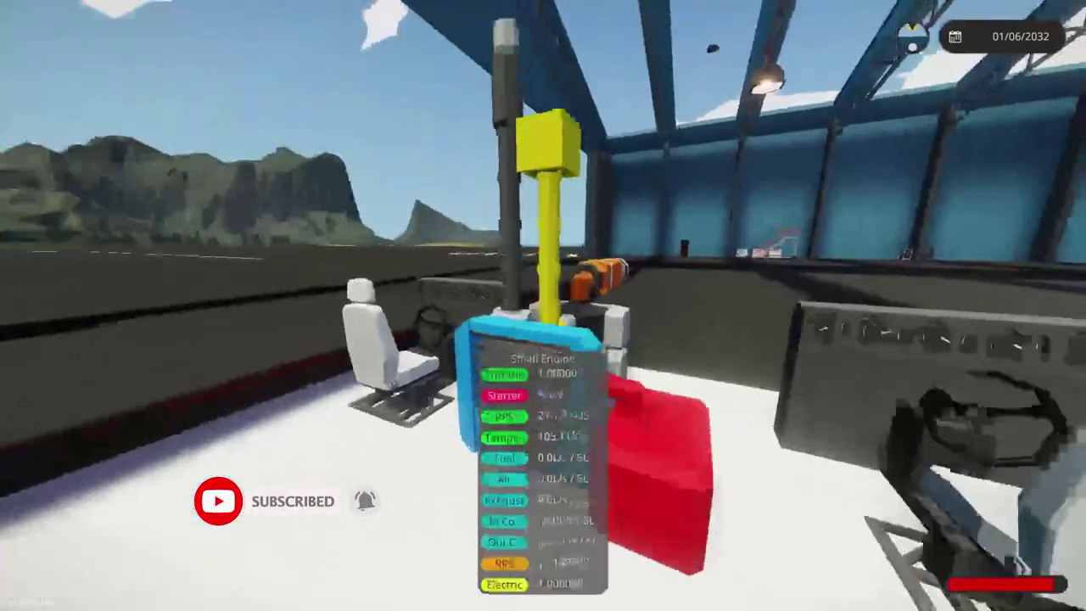
key(s)
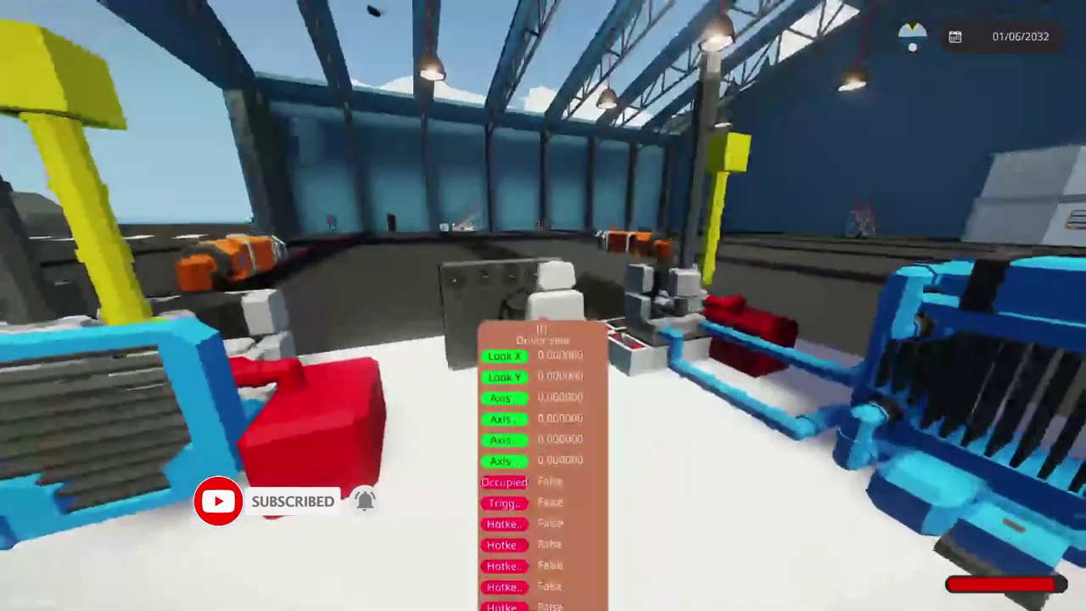
key(s)
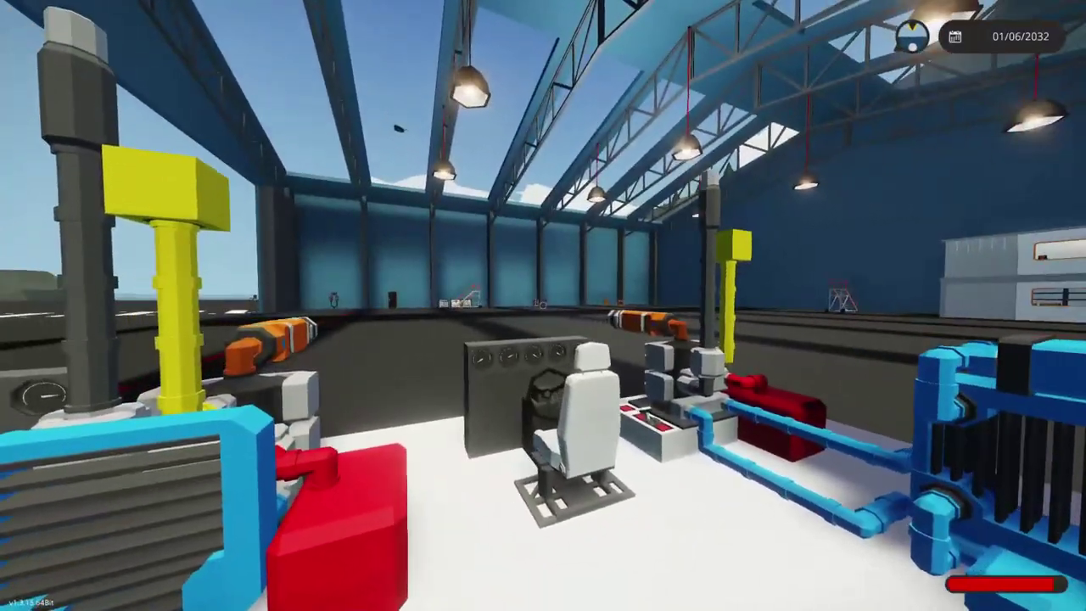